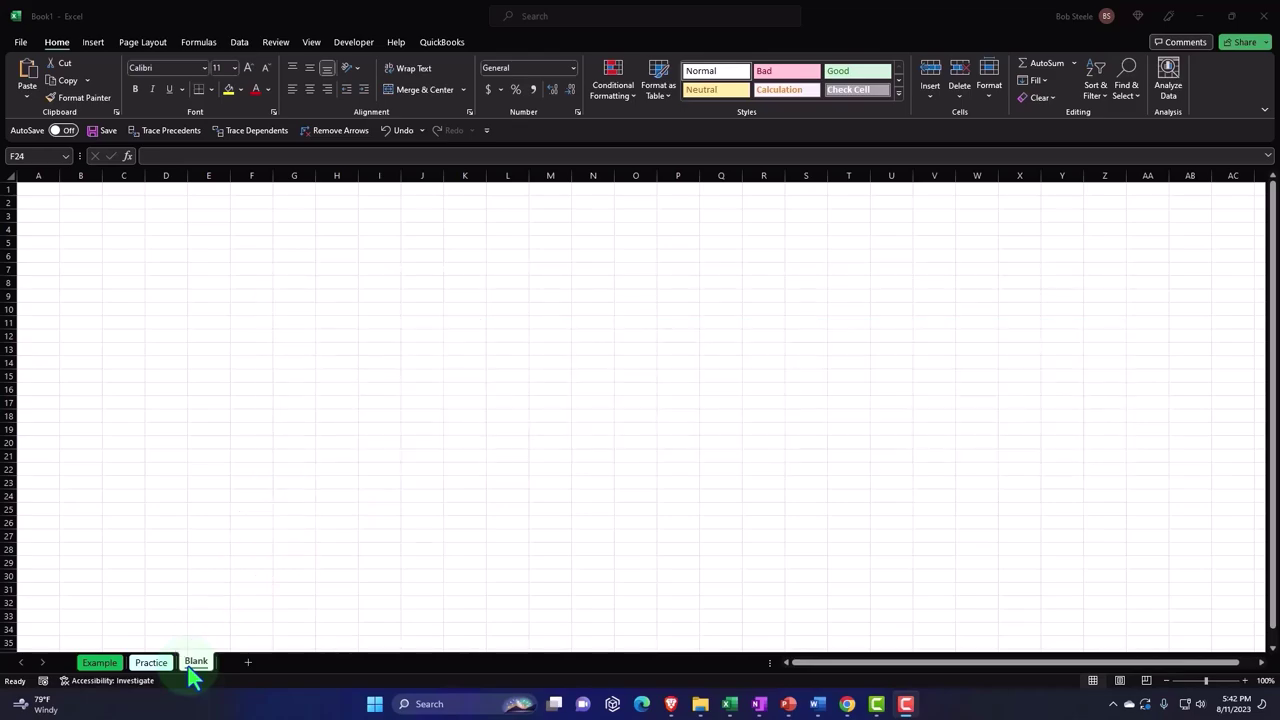
# - Give all cells of the Blank sheet a Currency number format with red bracketed negative numbers
pyautogui.click(110, 664)
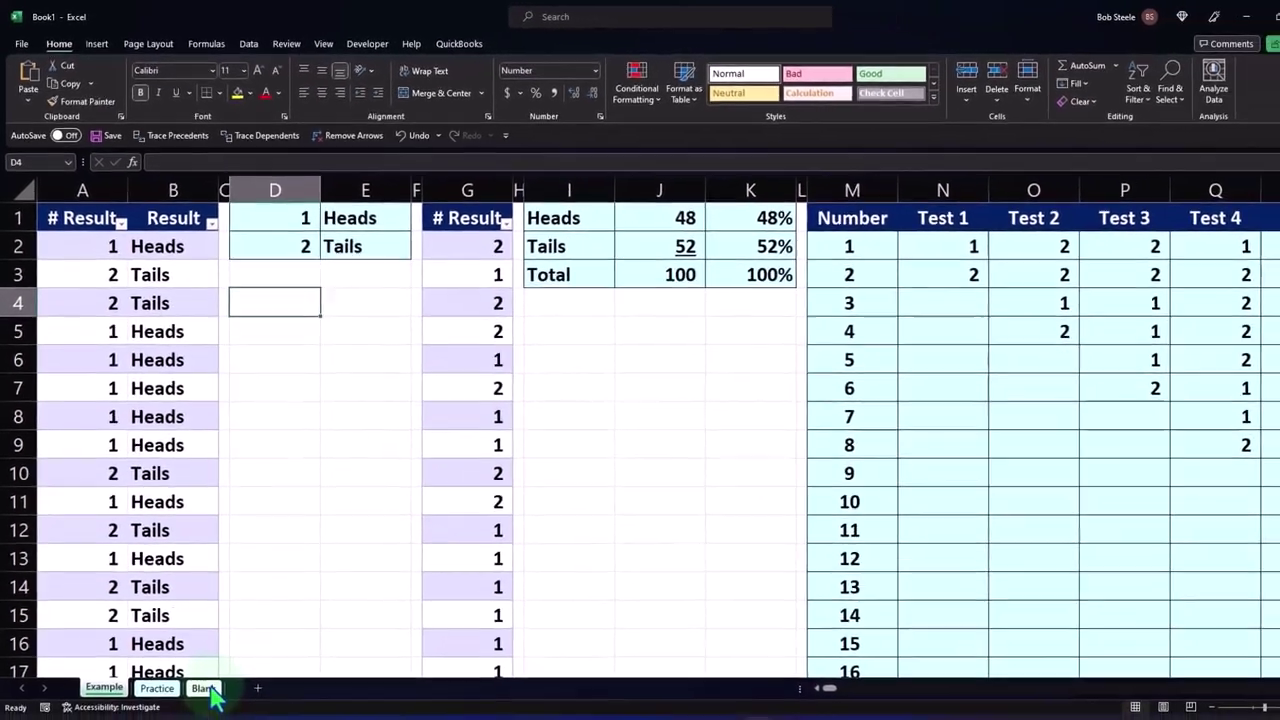
pyautogui.click(204, 688)
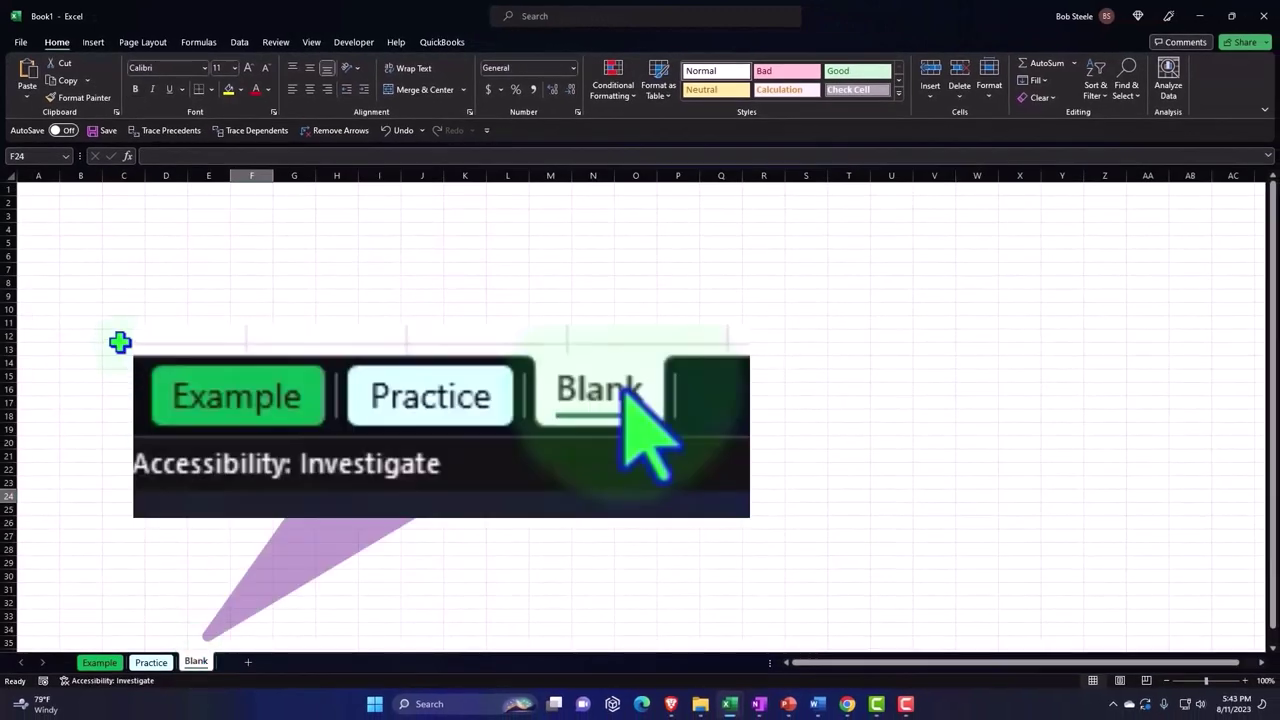
pyautogui.click(10, 178)
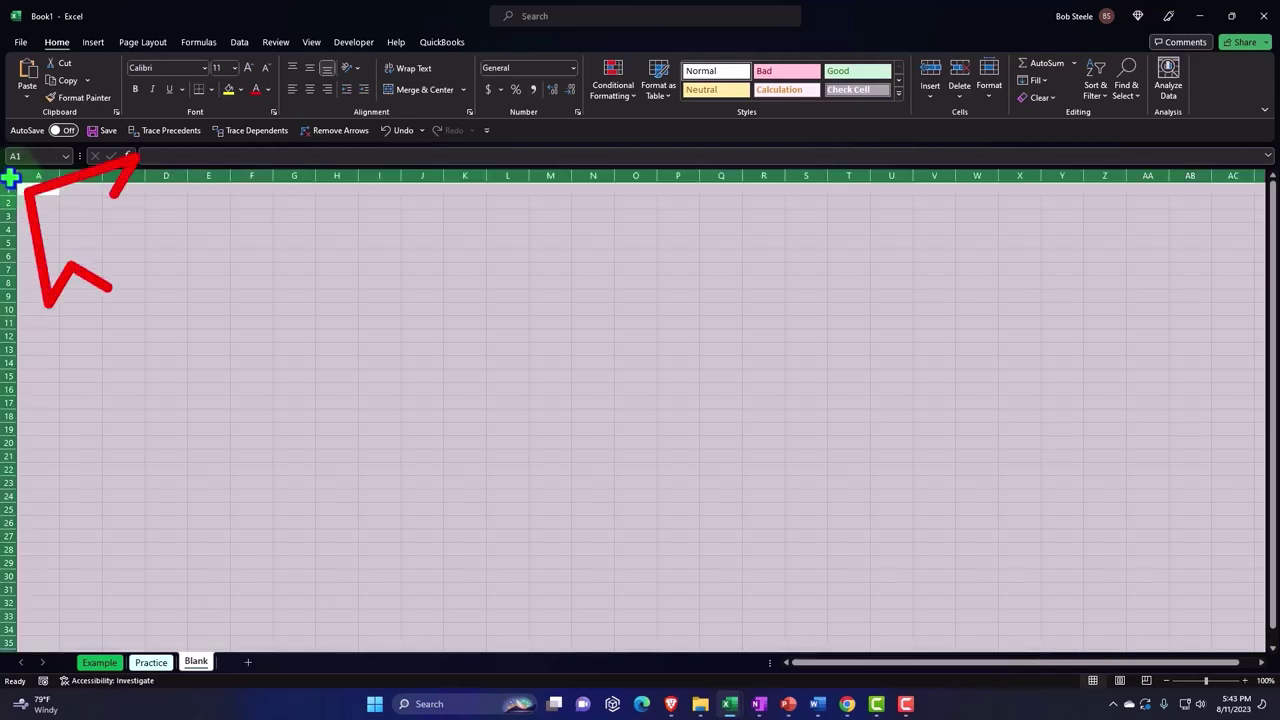
pyautogui.rightClick(167, 273)
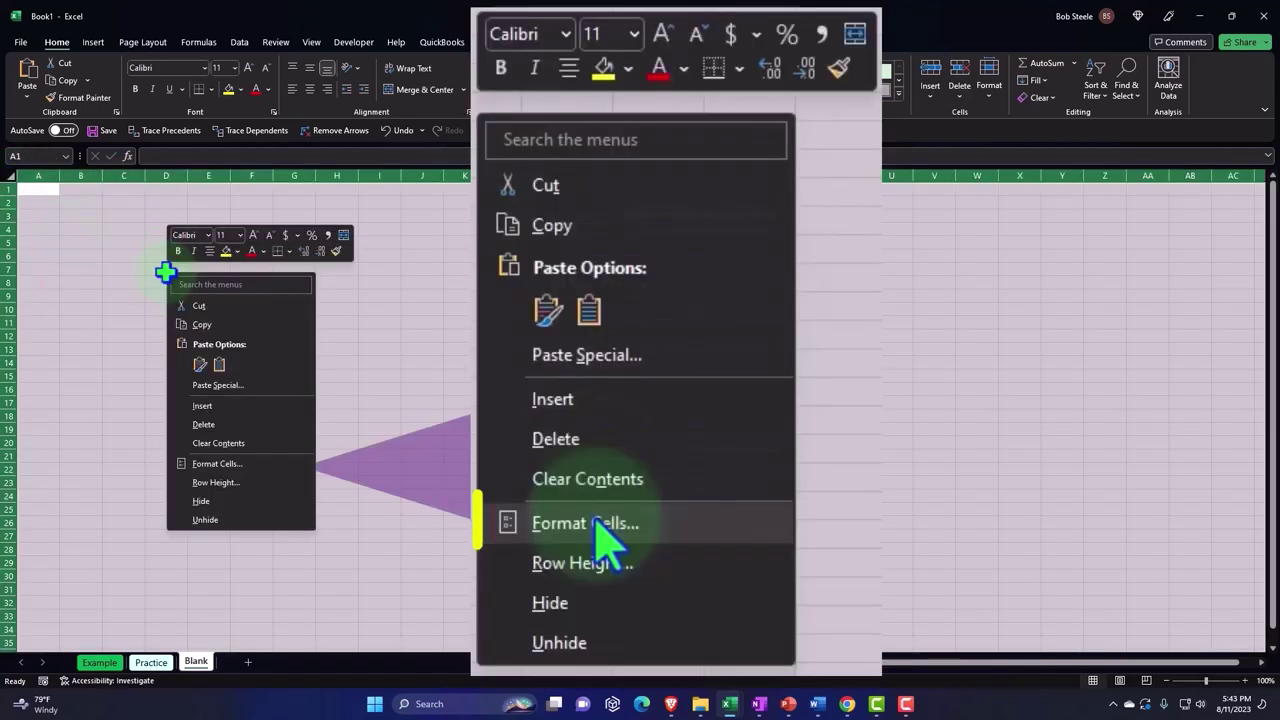
pyautogui.click(222, 463)
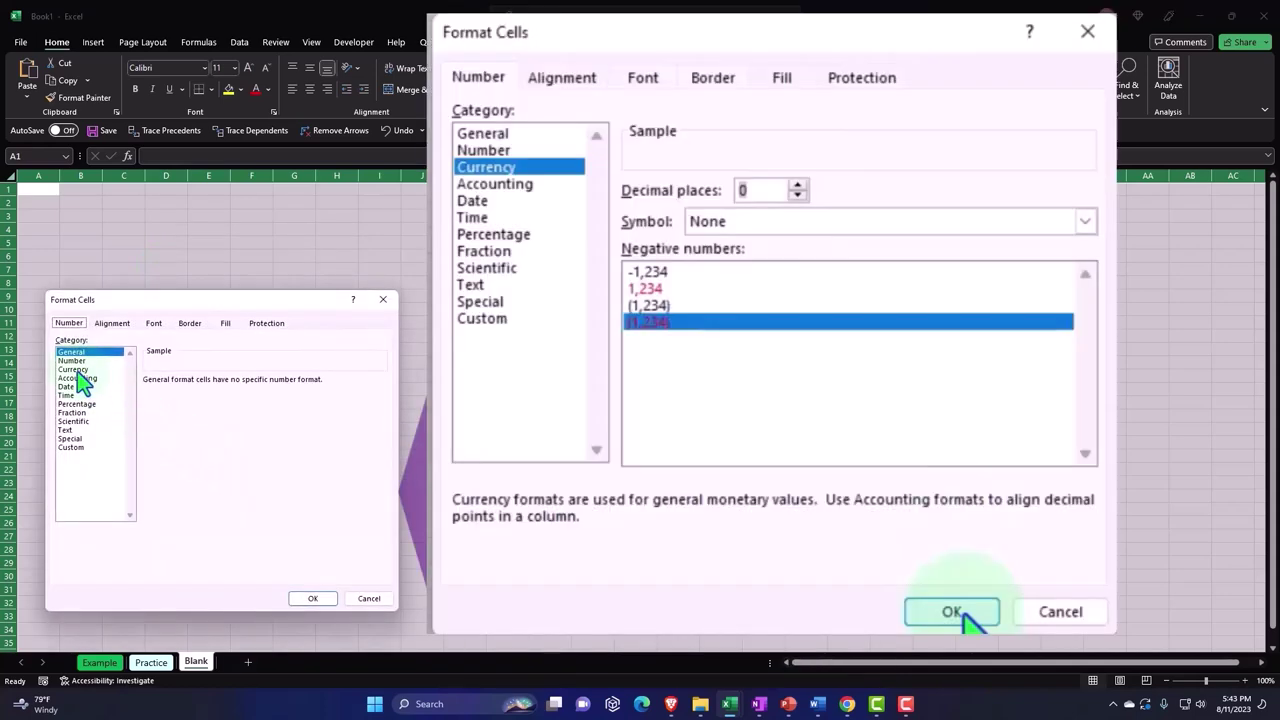
pyautogui.click(76, 370)
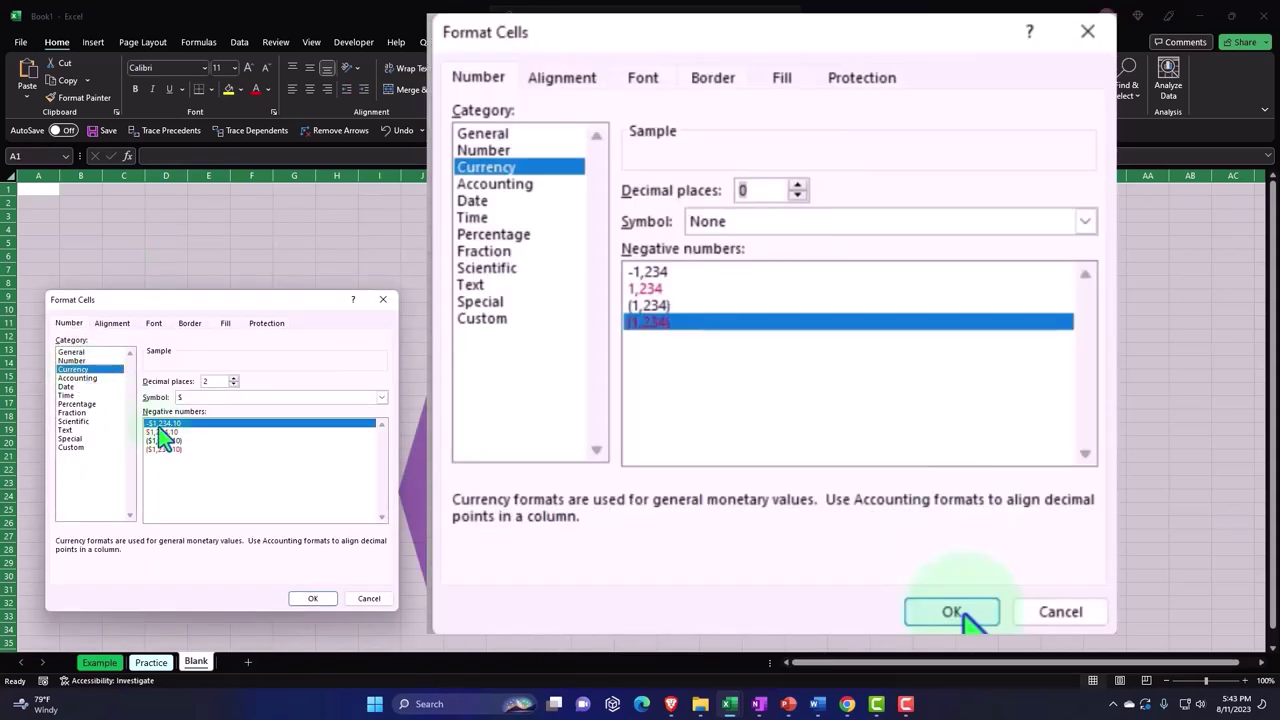
pyautogui.click(172, 450)
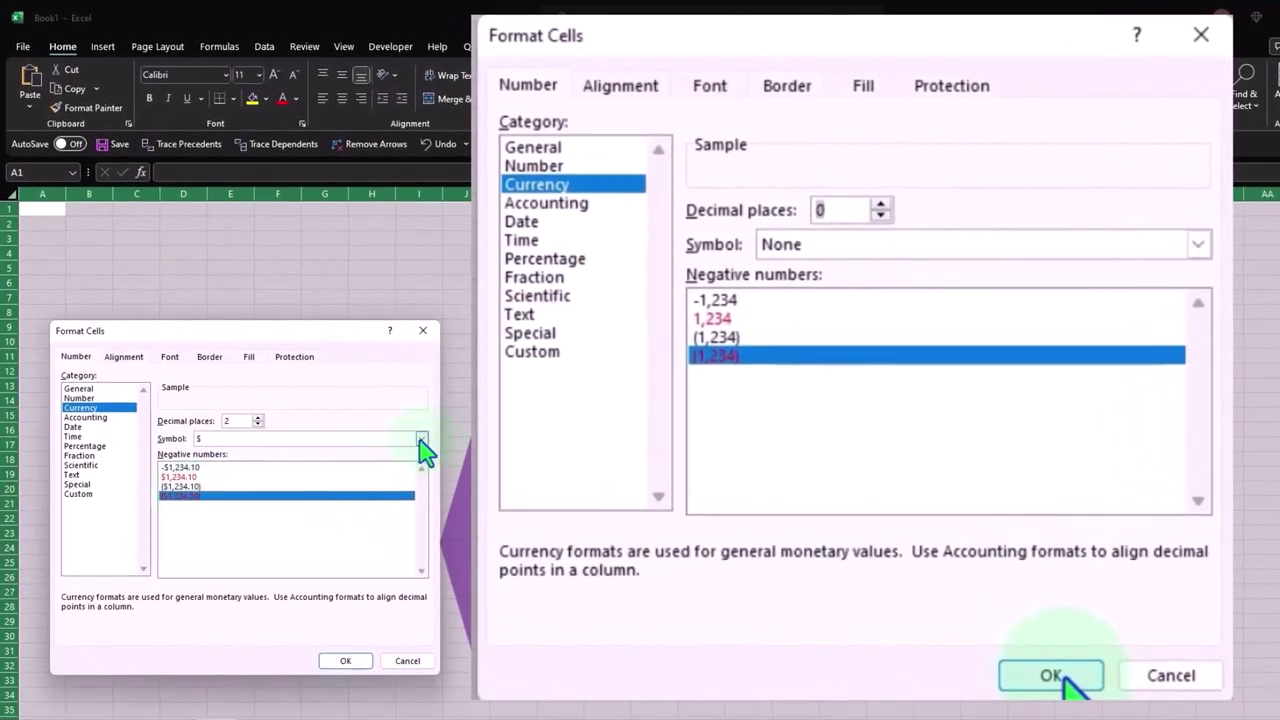
# - Set the currency symbol to None and the decimal places to 0, and apply the format to the sheet
pyautogui.click(421, 440)
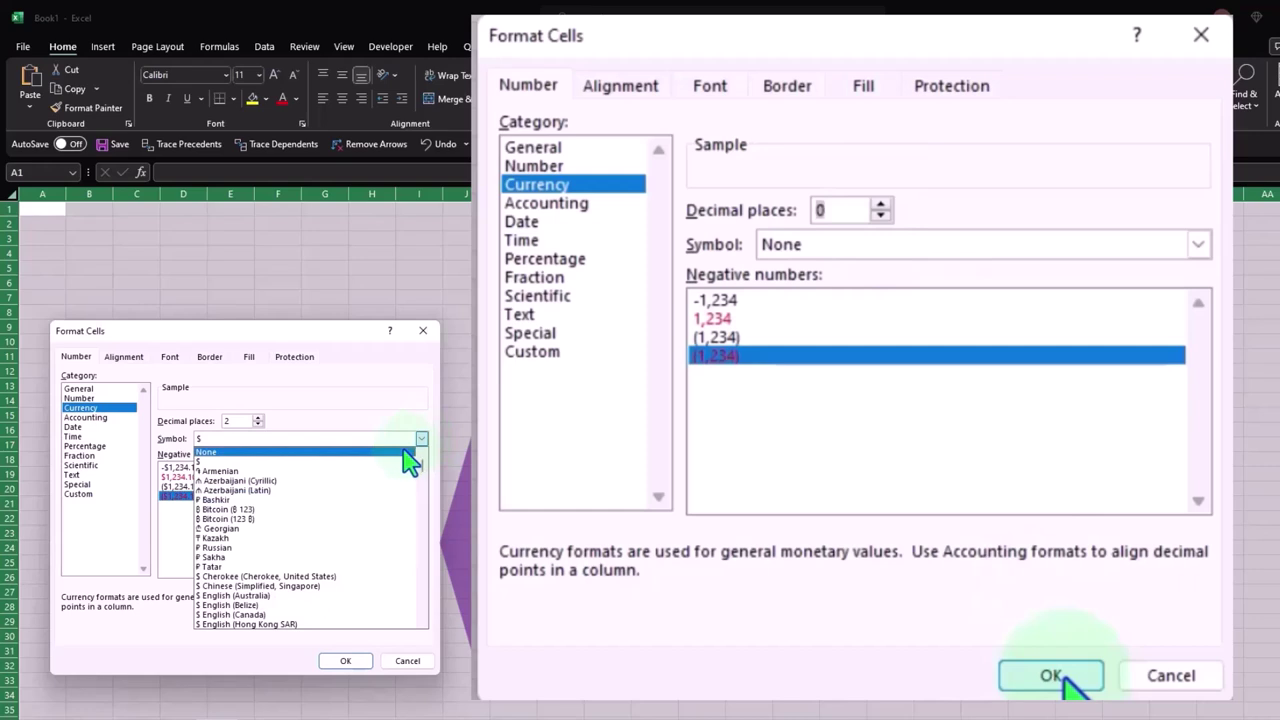
pyautogui.click(408, 452)
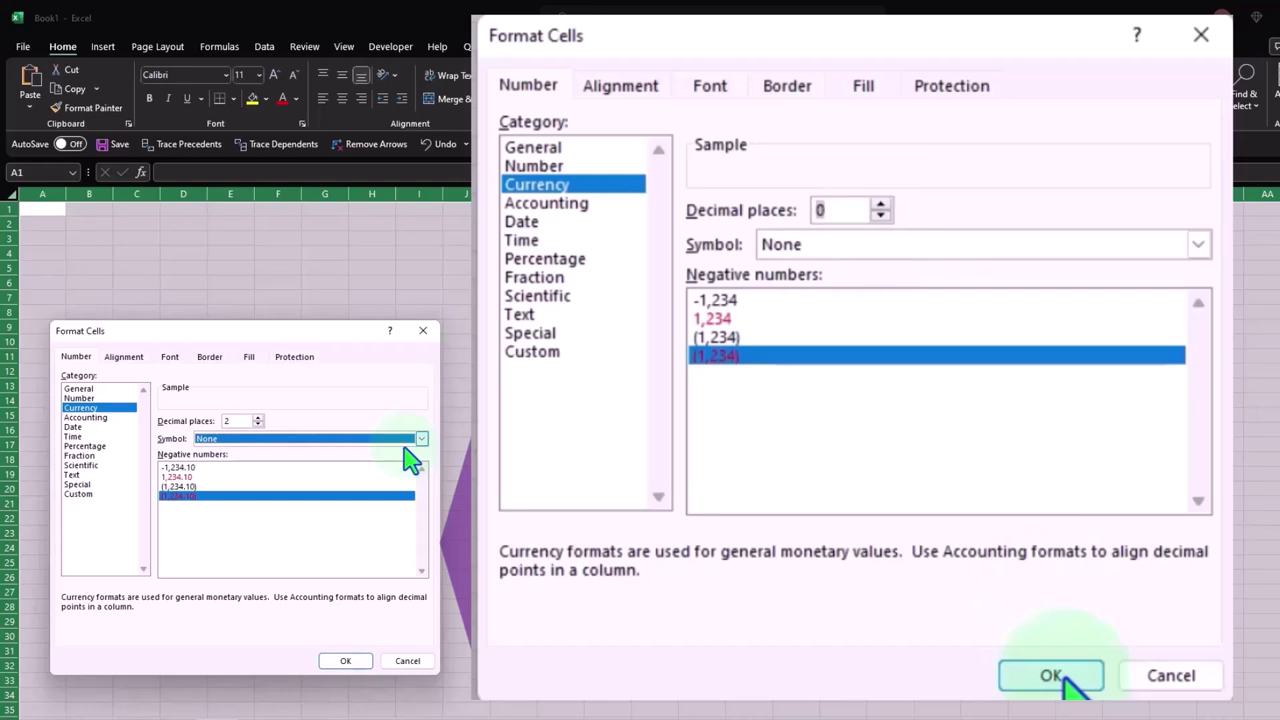
pyautogui.click(258, 424)
pyautogui.click(258, 424)
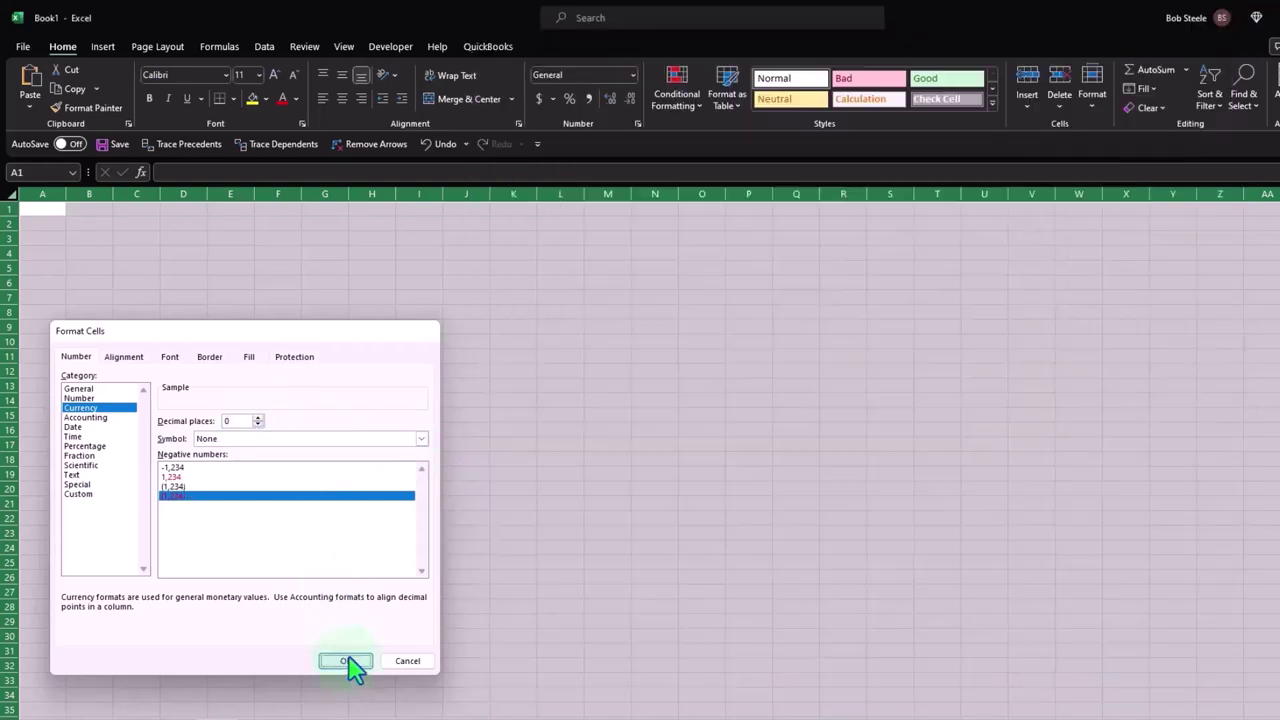
pyautogui.click(345, 661)
pyautogui.click(303, 472)
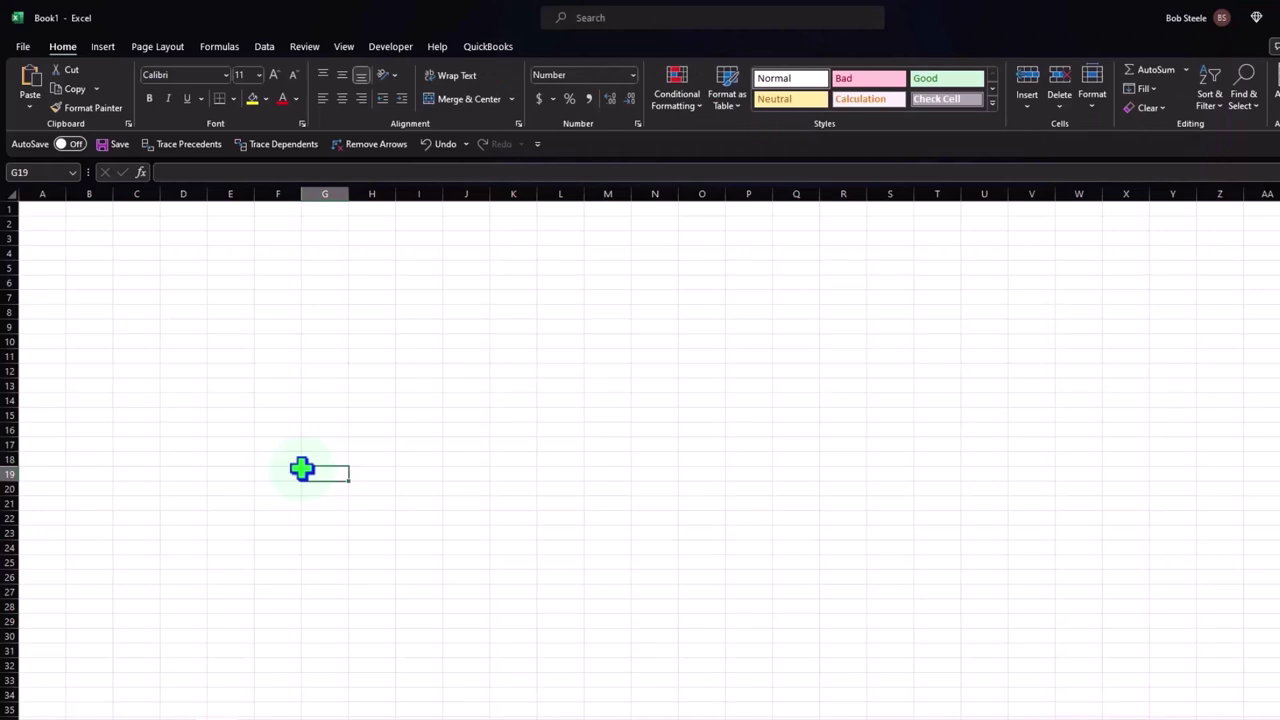
# - Enter the heading Rand in cell A6
pyautogui.scroll(8, 301, 469)
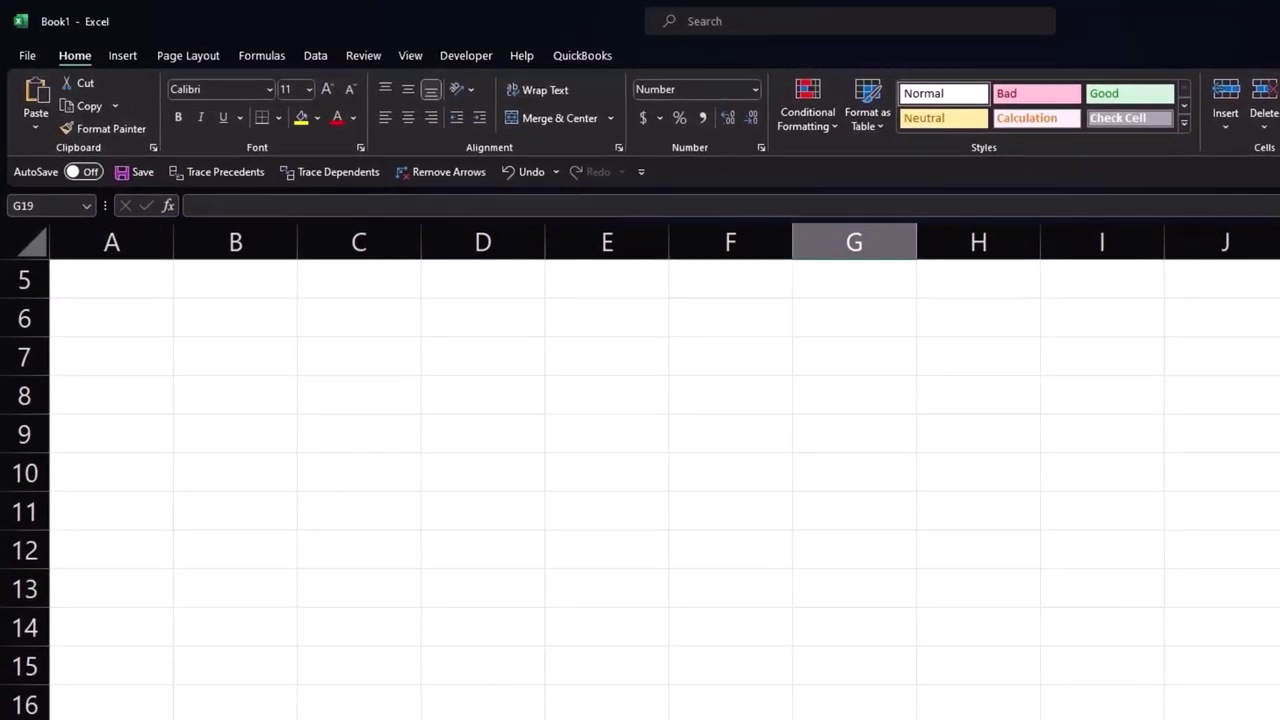
pyautogui.scroll(1, 689, 640)
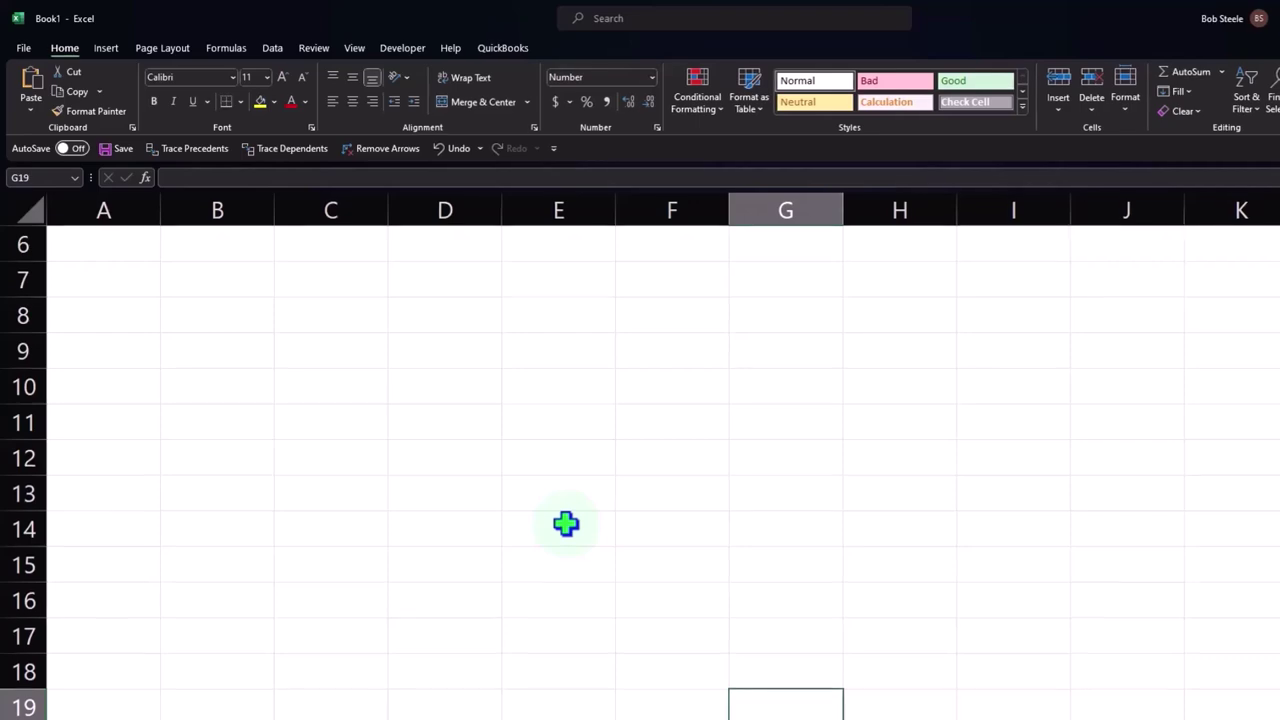
pyautogui.click(108, 244)
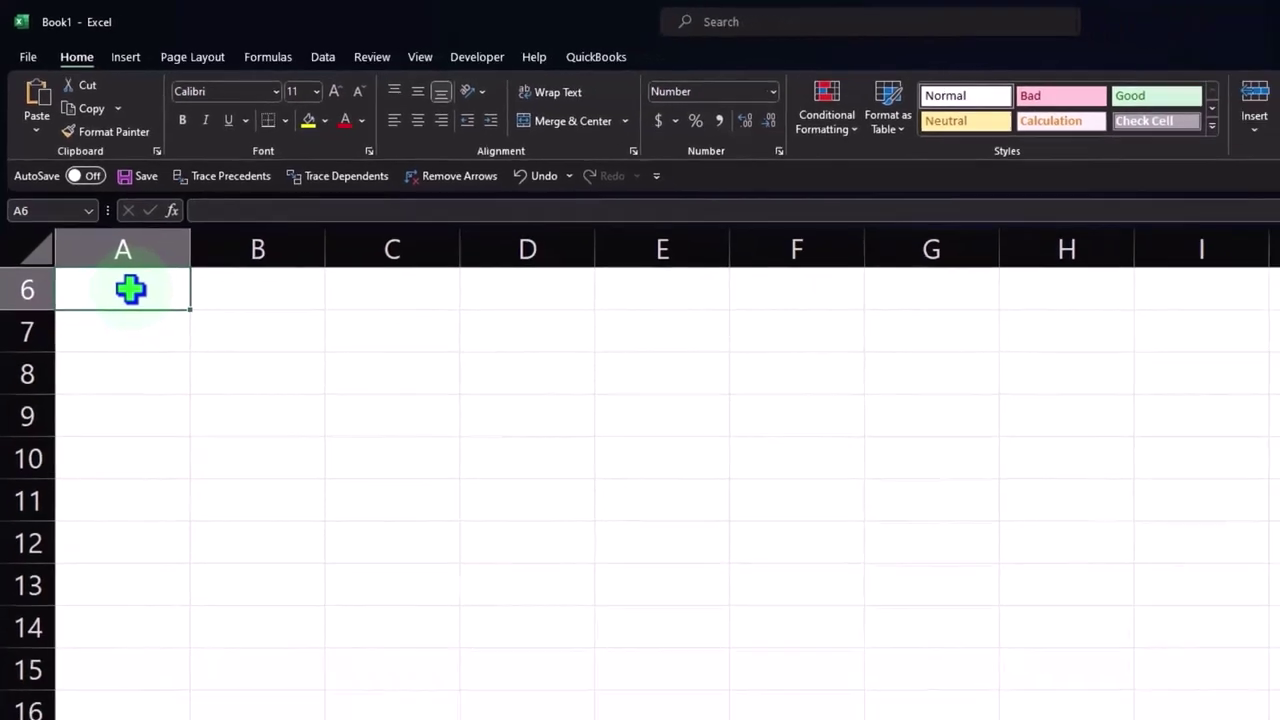
pyautogui.write('Rand')
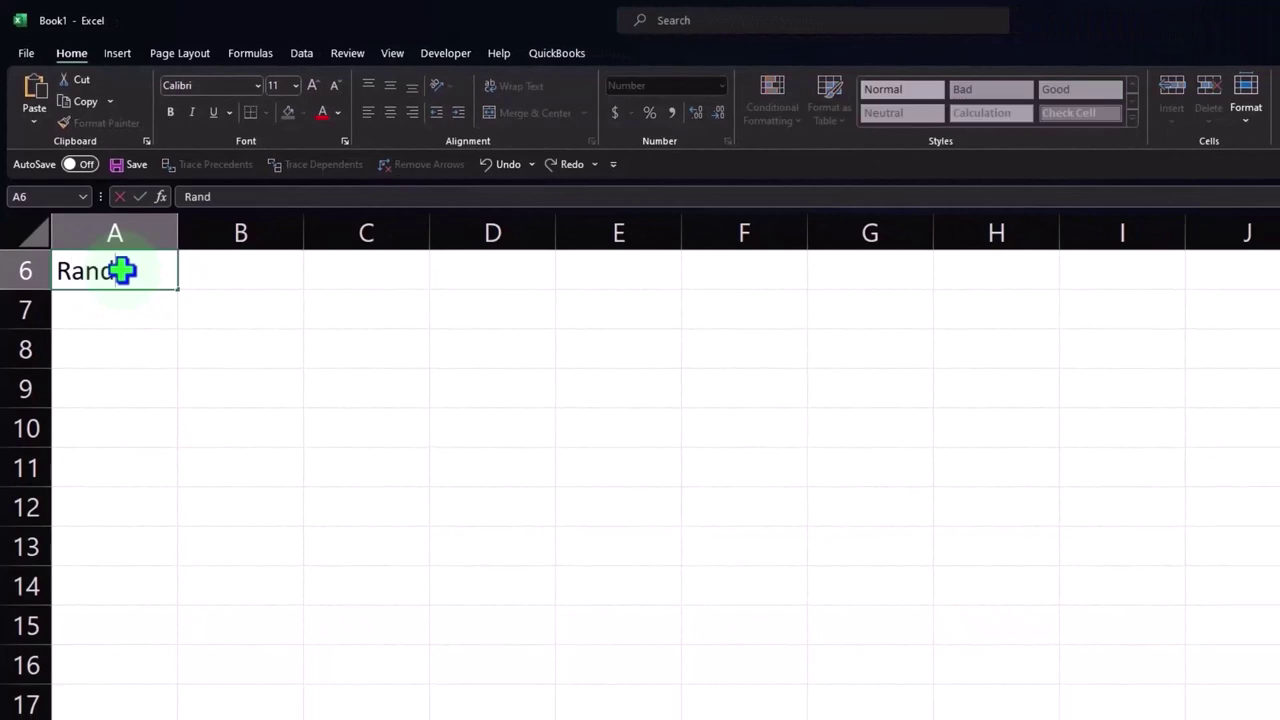
pyautogui.press('Return')
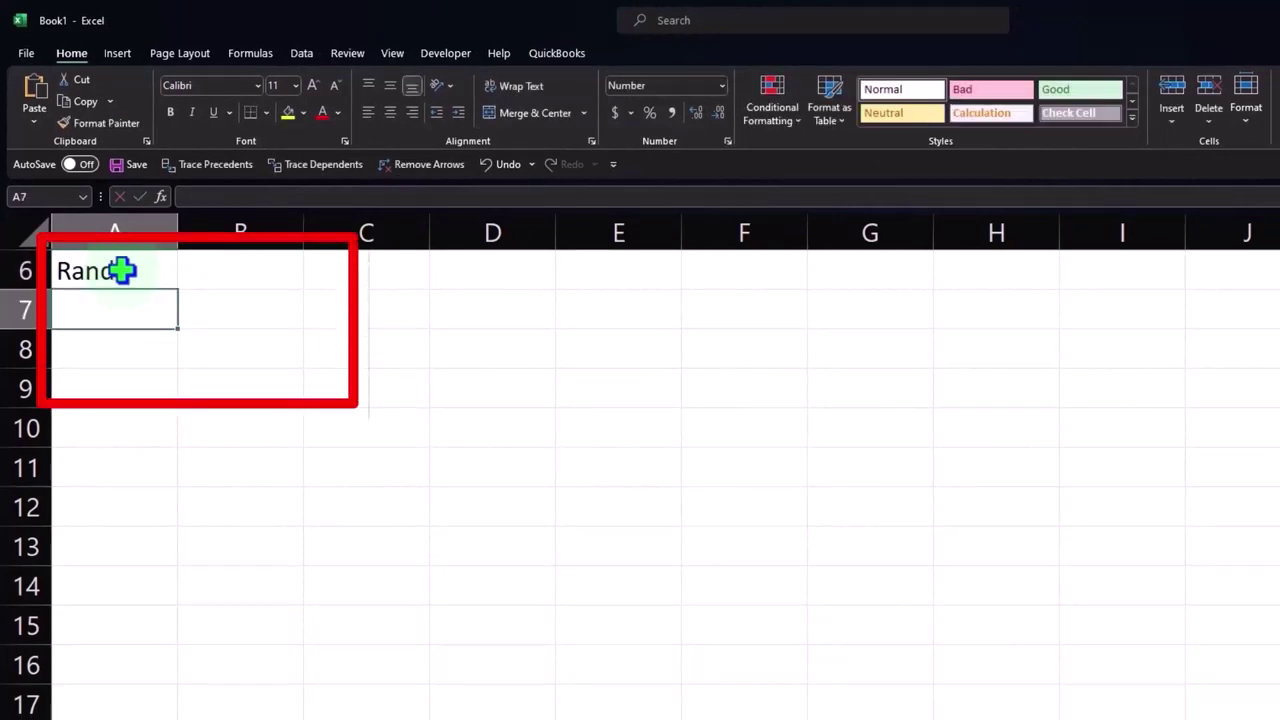
# - Enter the formula =RANDBETWEEN(1,2) in cell A7 below the heading
pyautogui.write('=rand')
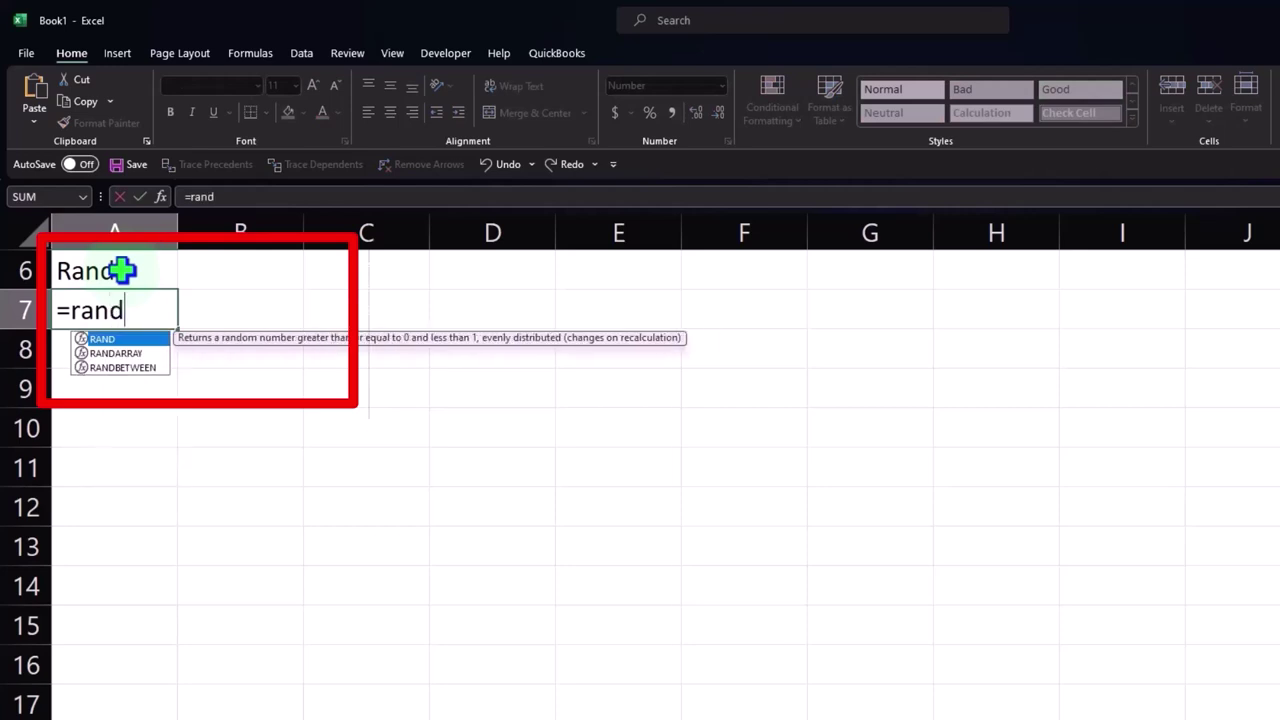
pyautogui.doubleClick(133, 367)
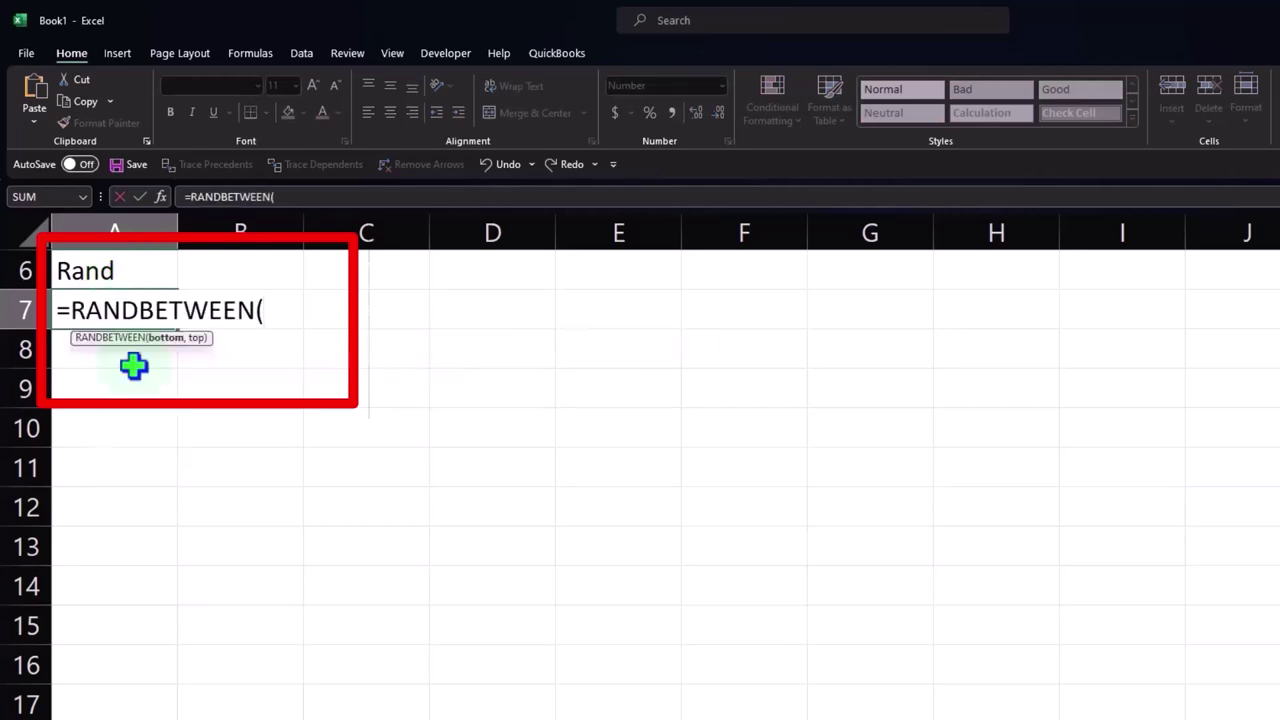
pyautogui.write('1,2')
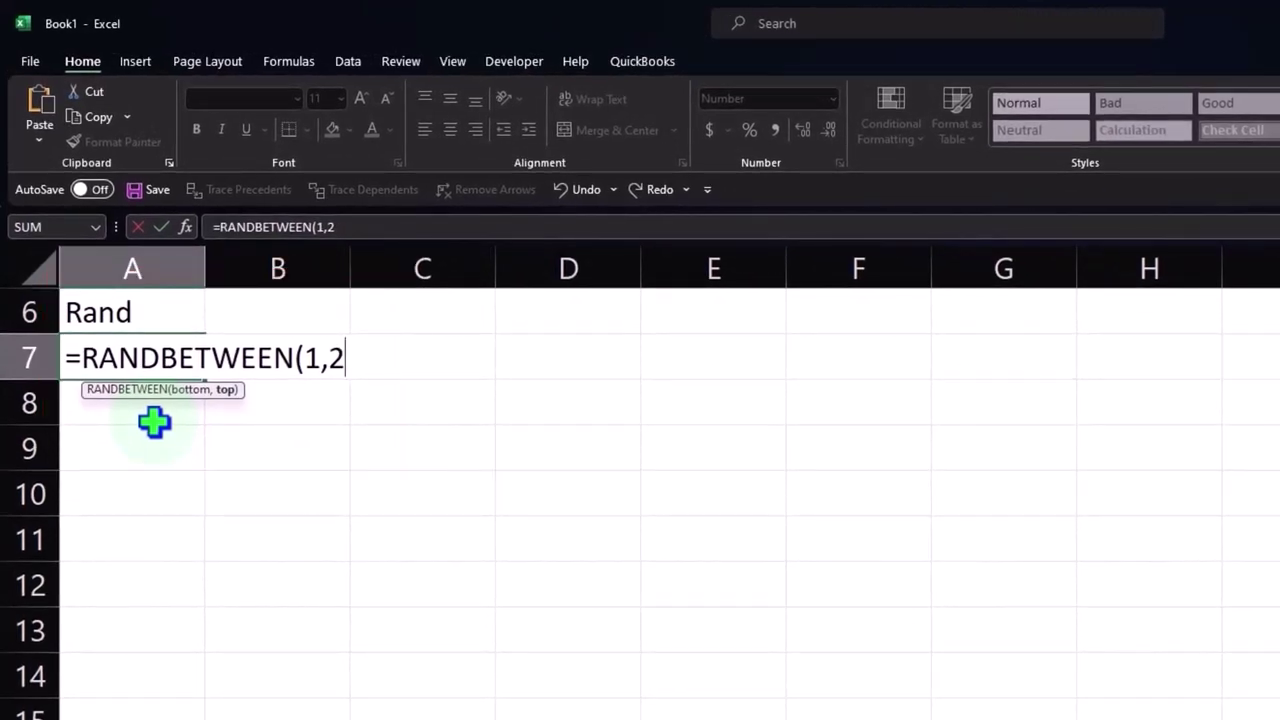
pyautogui.press('Return')
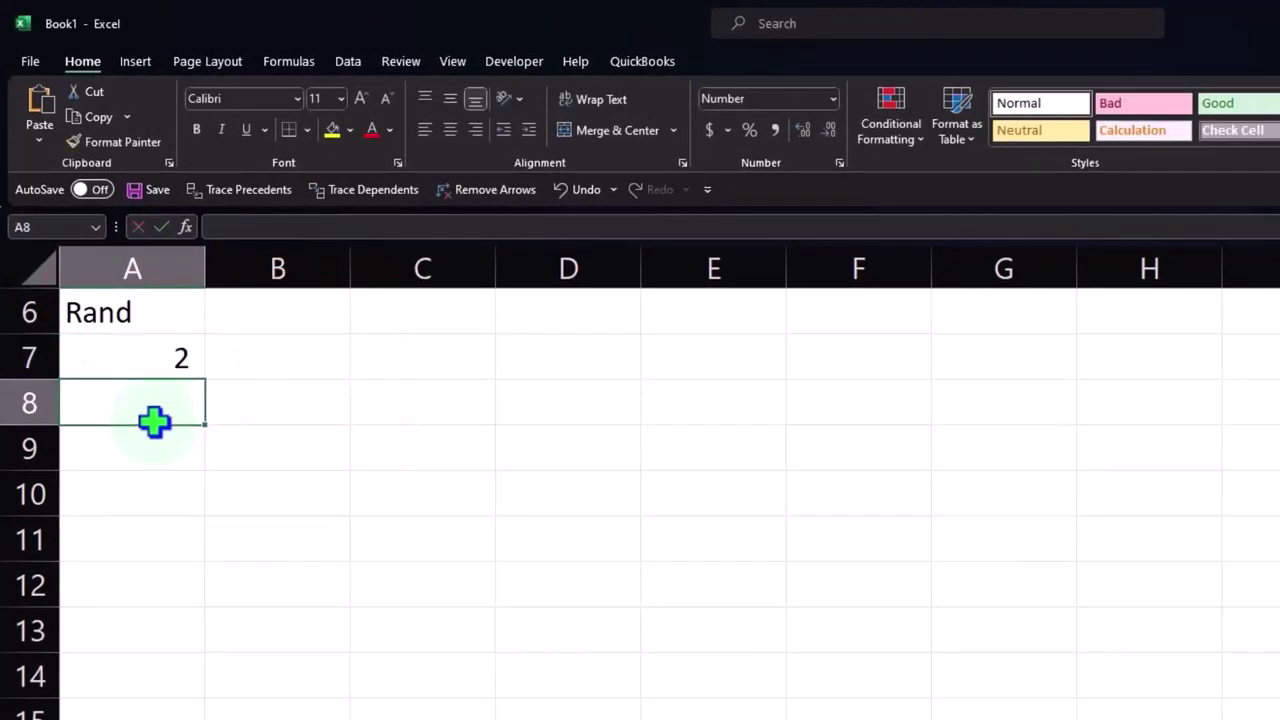
# - Show cell A7 with three decimal places to check for whole numbers, and return it to zero decimals
pyautogui.click(185, 362)
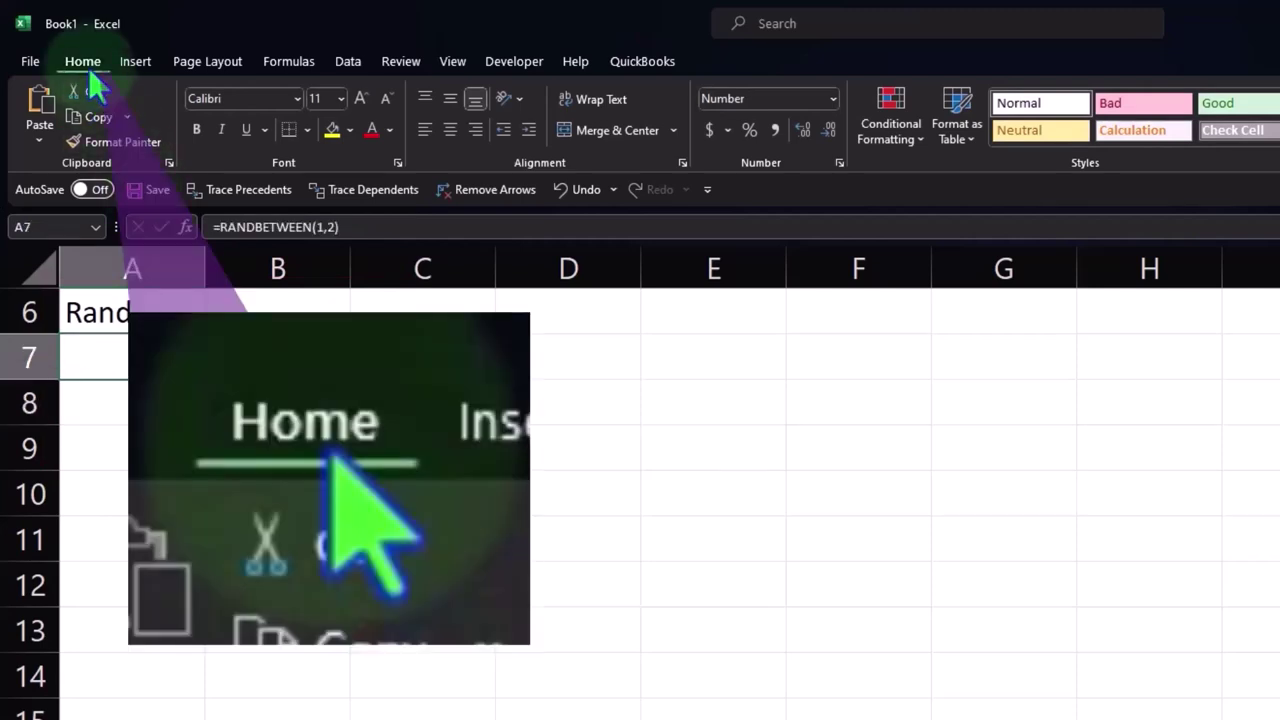
pyautogui.click(811, 129)
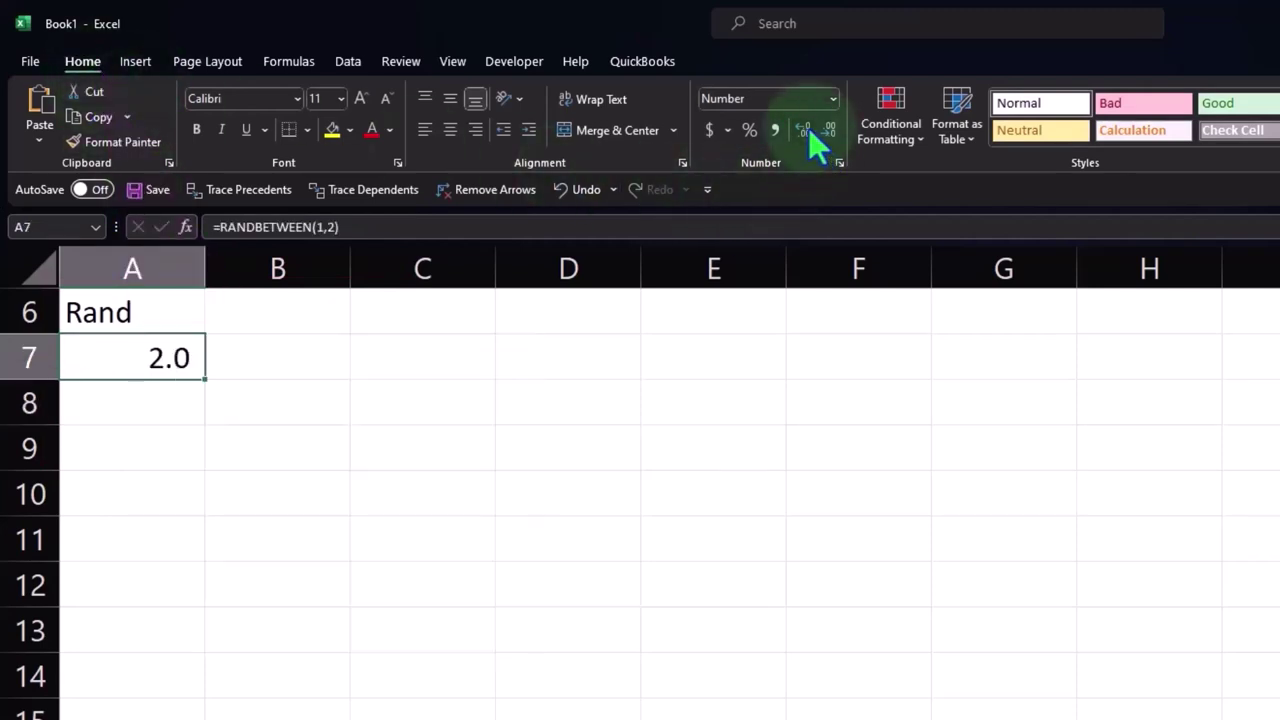
pyautogui.click(809, 128)
pyautogui.click(808, 127)
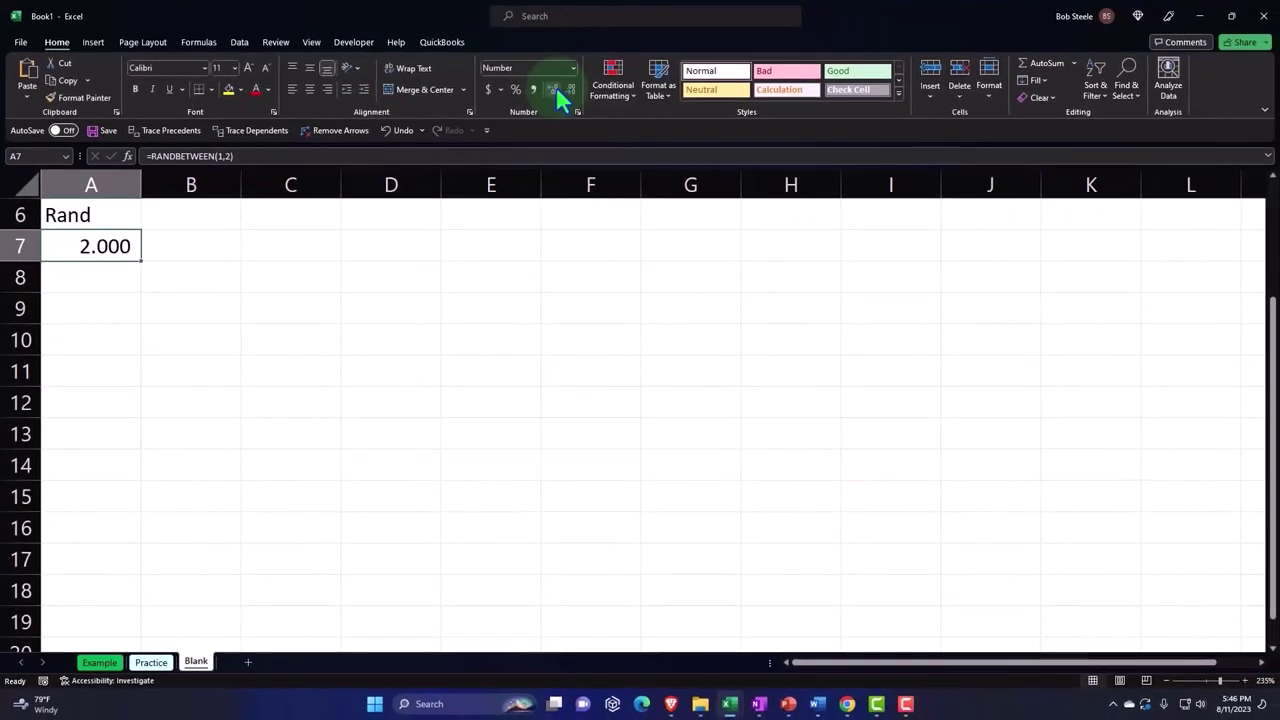
pyautogui.click(568, 91)
pyautogui.click(568, 90)
pyautogui.click(568, 90)
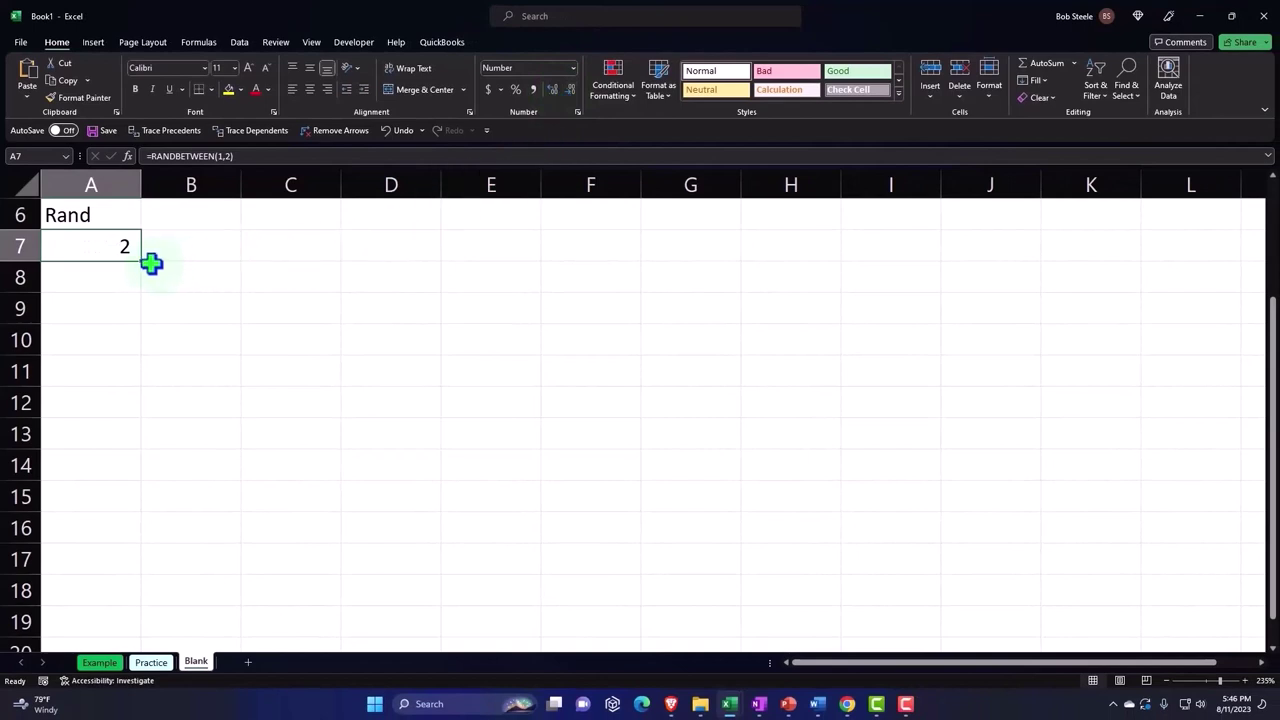
# - Fill the random number formula from A7 down to A14 and delete the empty rows 1 to 5
pyautogui.moveTo(140, 263); pyautogui.dragTo(111, 471)
pyautogui.scroll(2, 110, 470)
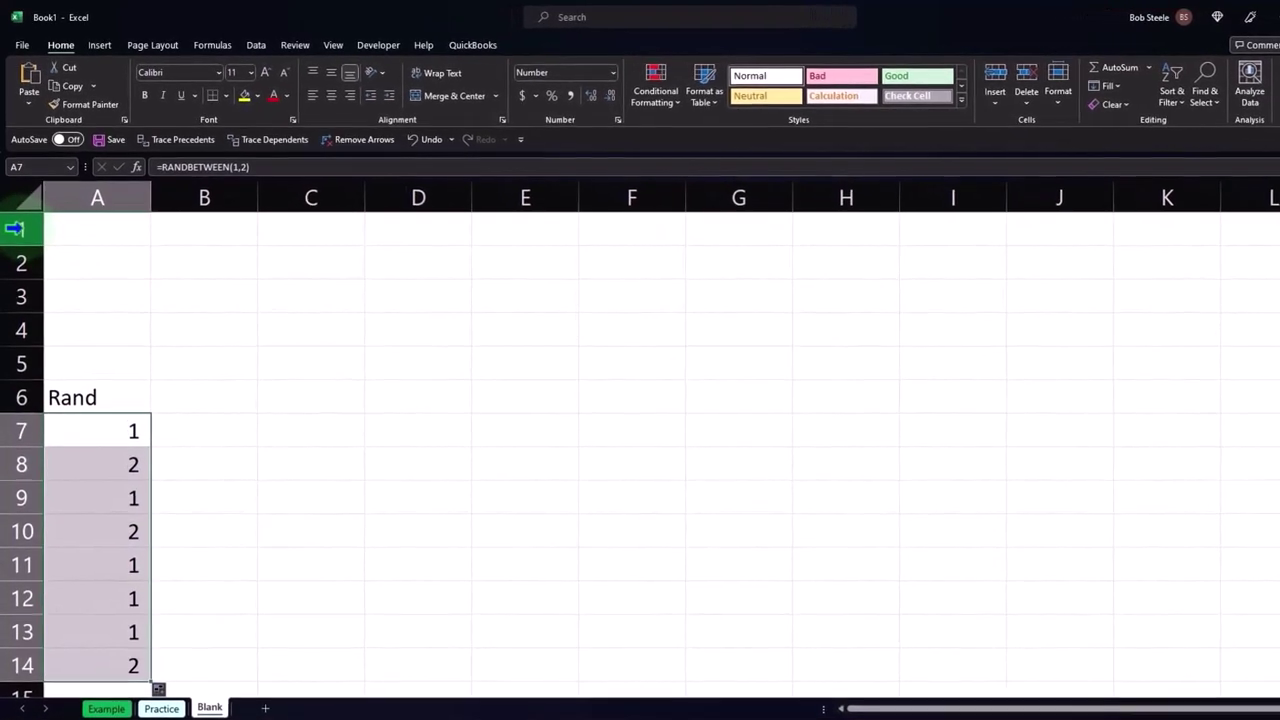
pyautogui.moveTo(14, 229); pyautogui.dragTo(8, 362)
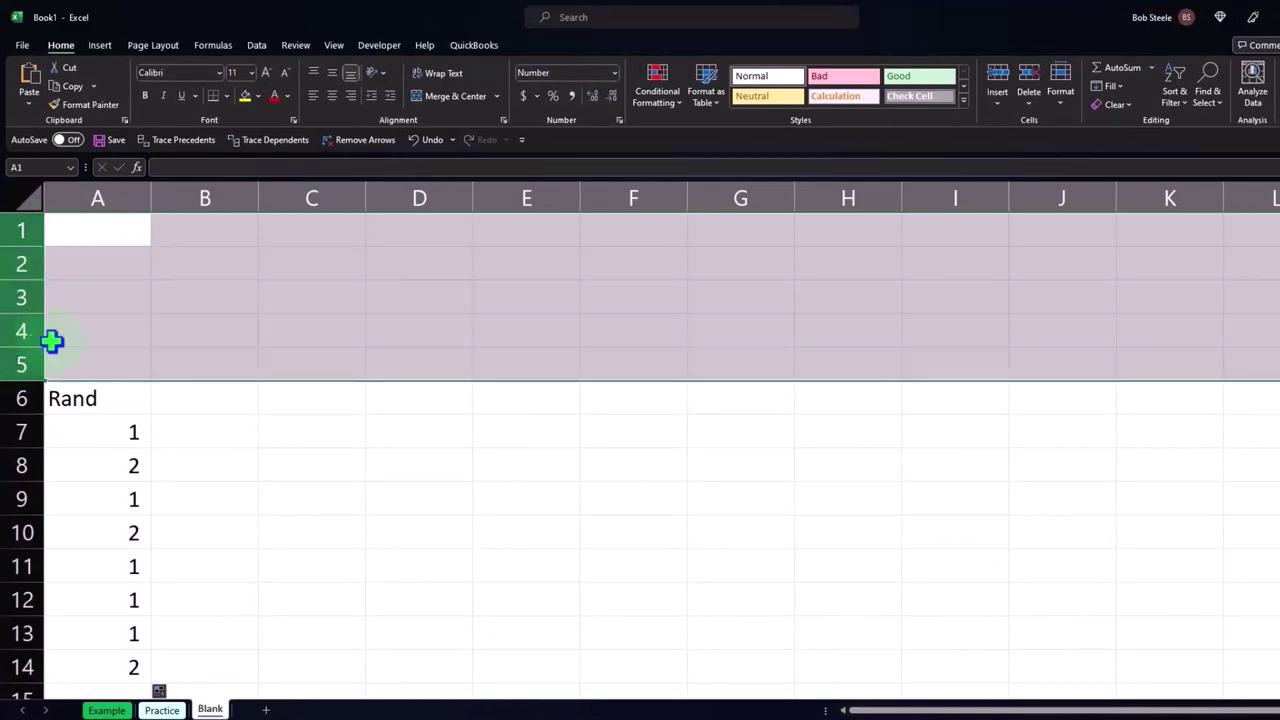
pyautogui.rightClick(139, 312)
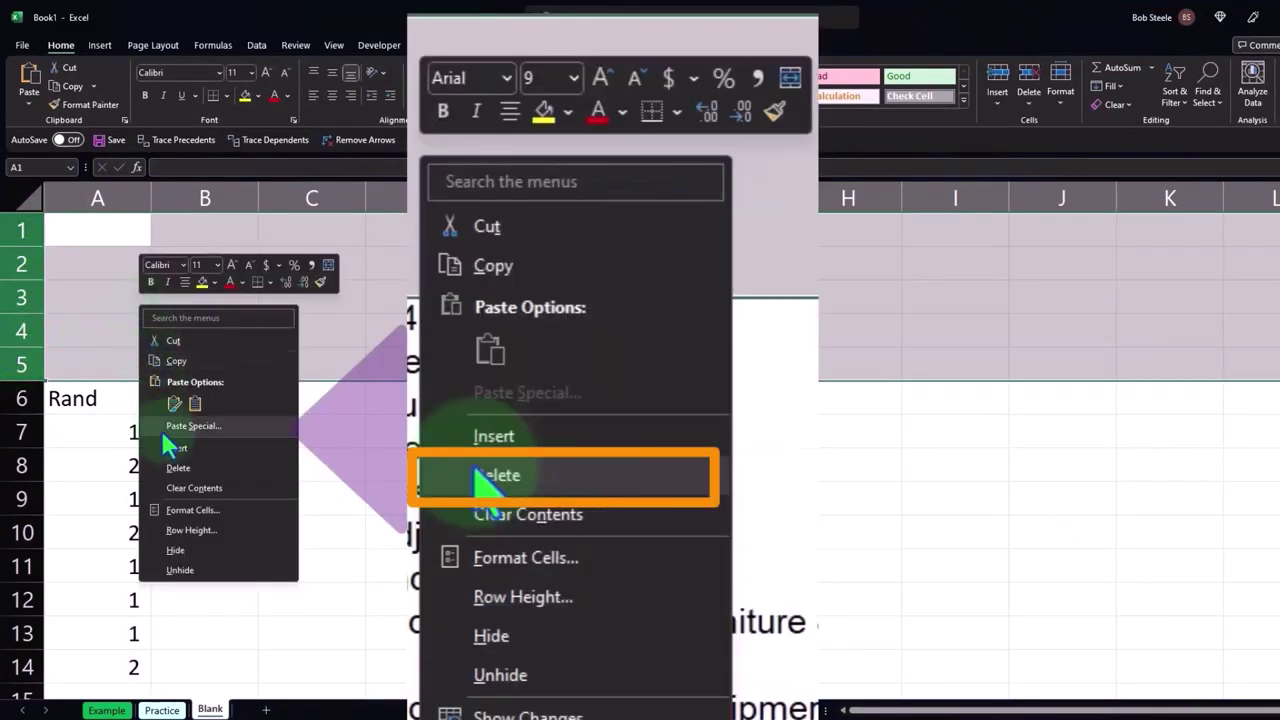
pyautogui.click(172, 470)
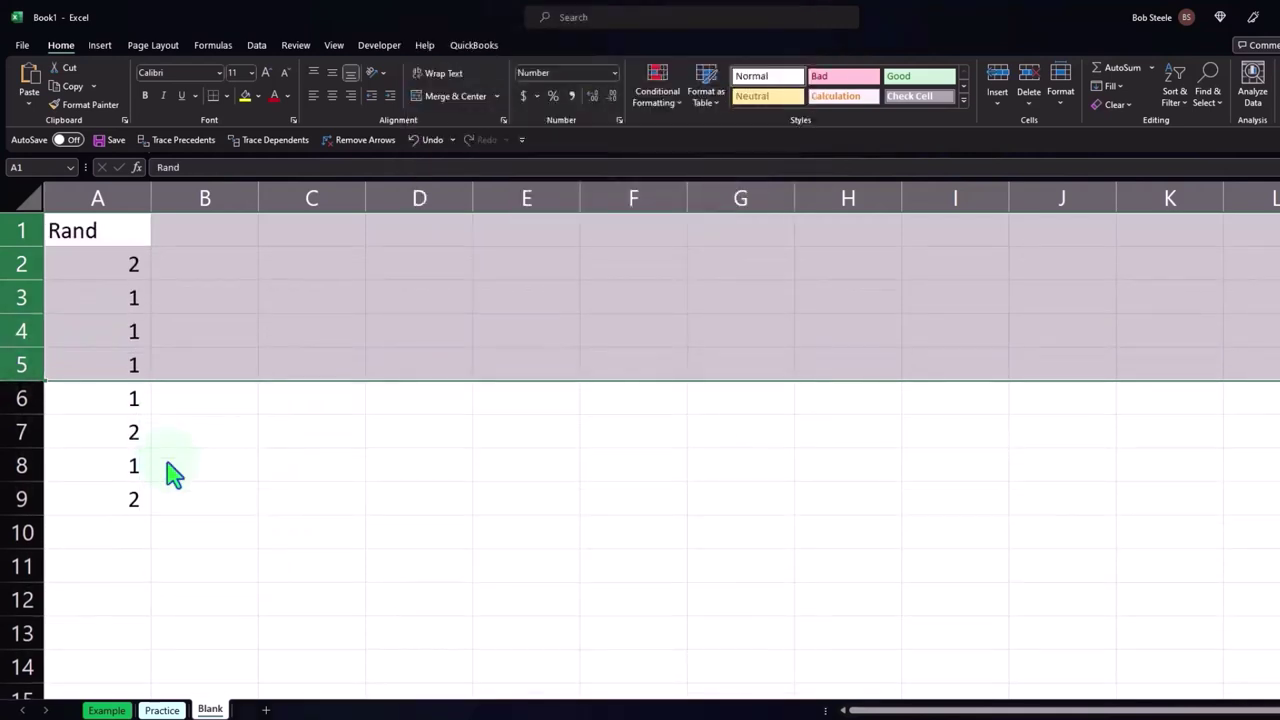
# - Make all cells of the worksheet bold
pyautogui.click(24, 201)
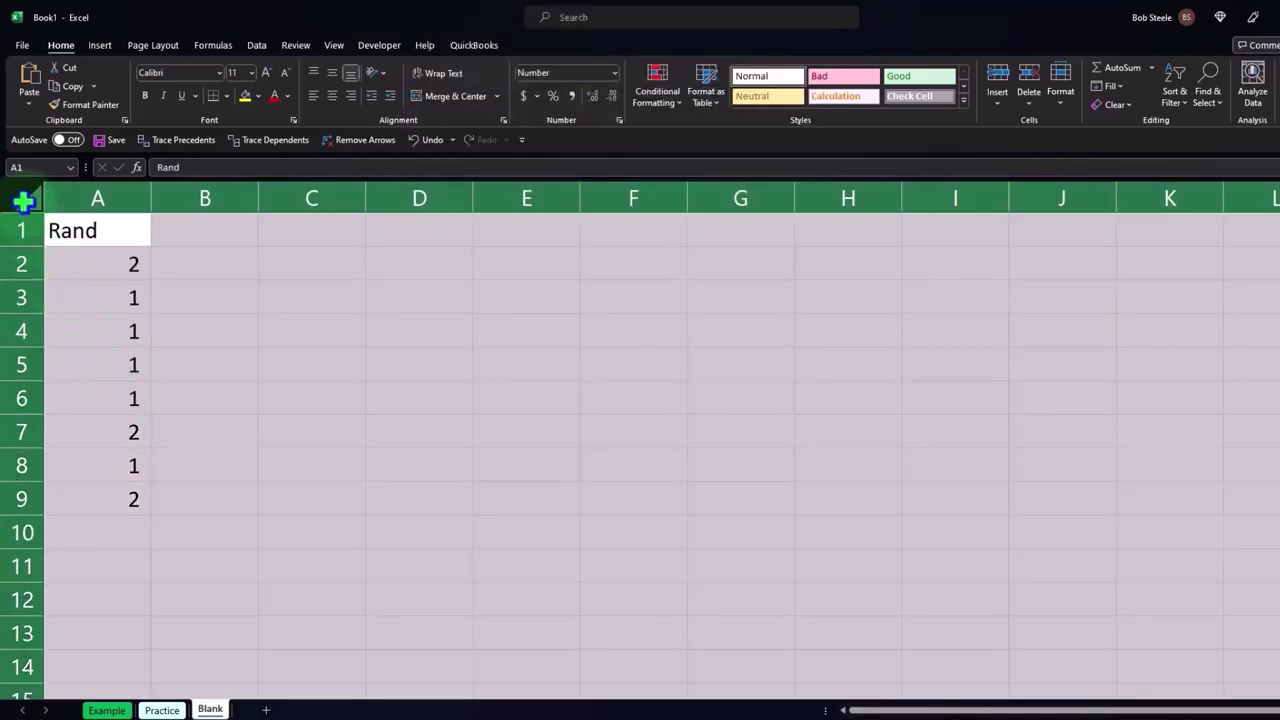
pyautogui.click(60, 47)
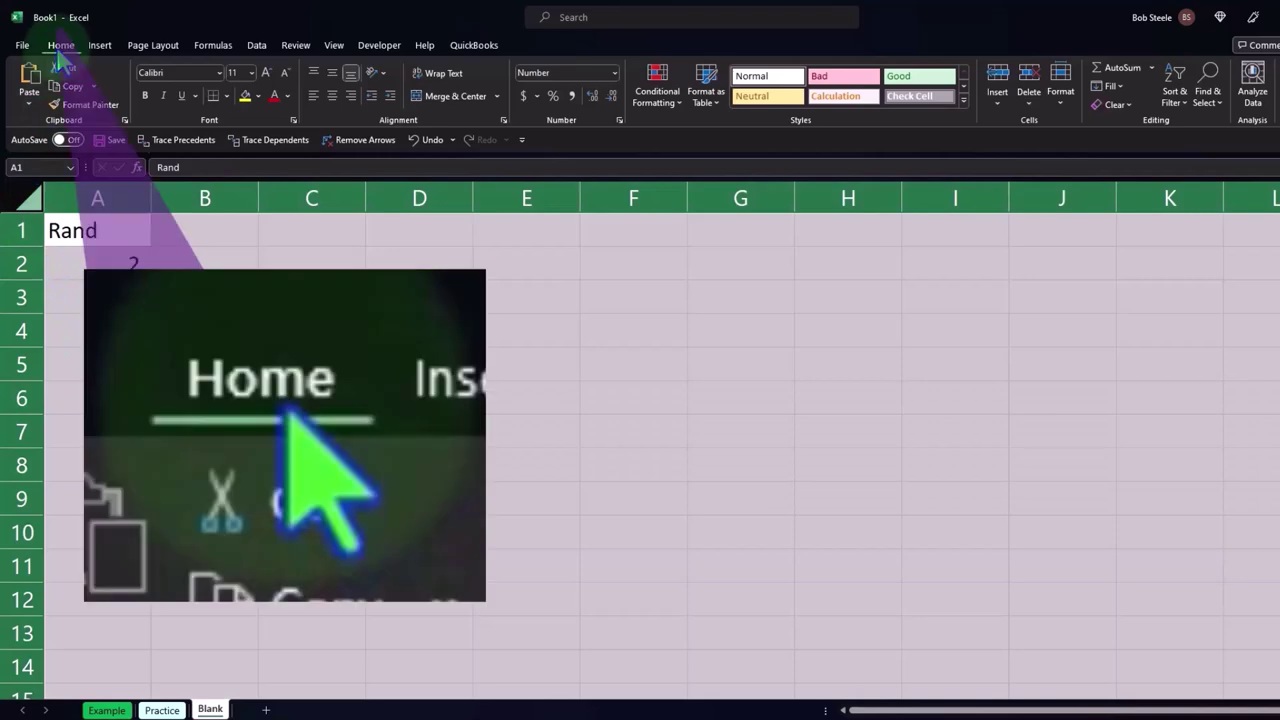
pyautogui.click(145, 96)
pyautogui.click(191, 428)
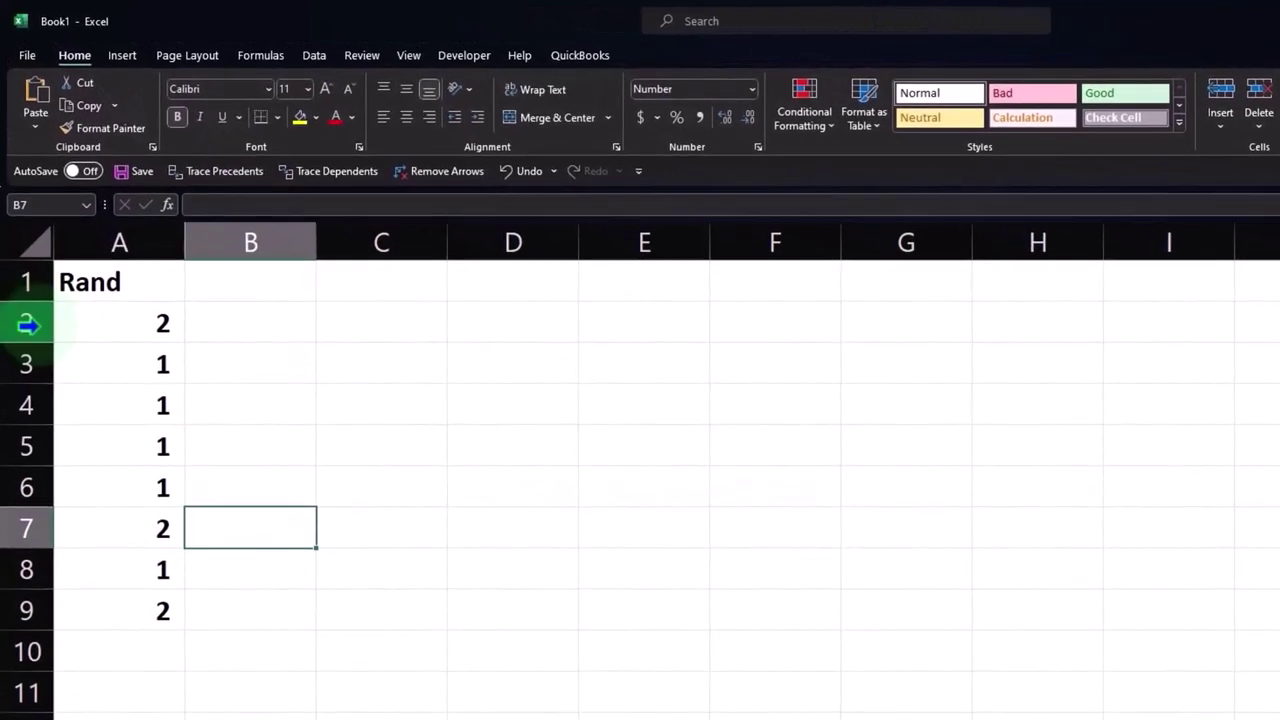
# - Extend the RANDBETWEEN formula in column A from A9 down to A100
pyautogui.click(162, 620)
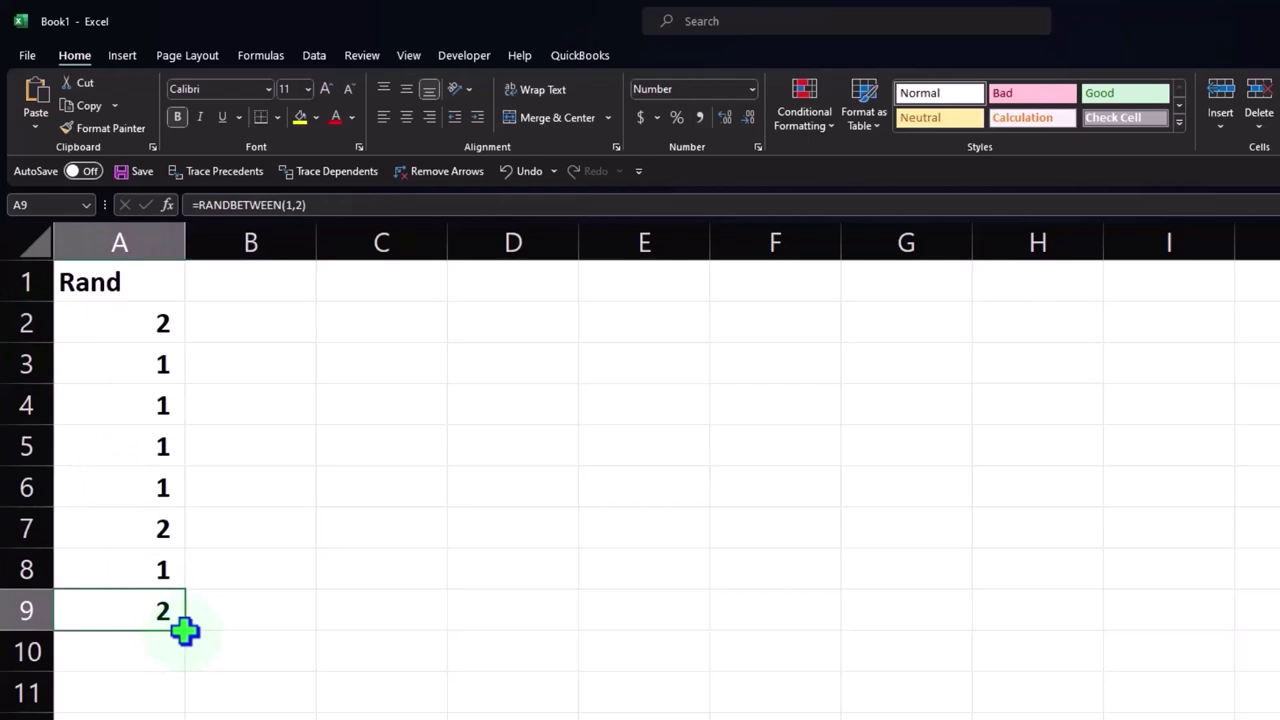
pyautogui.moveTo(184, 629); pyautogui.dragTo(113, 518)
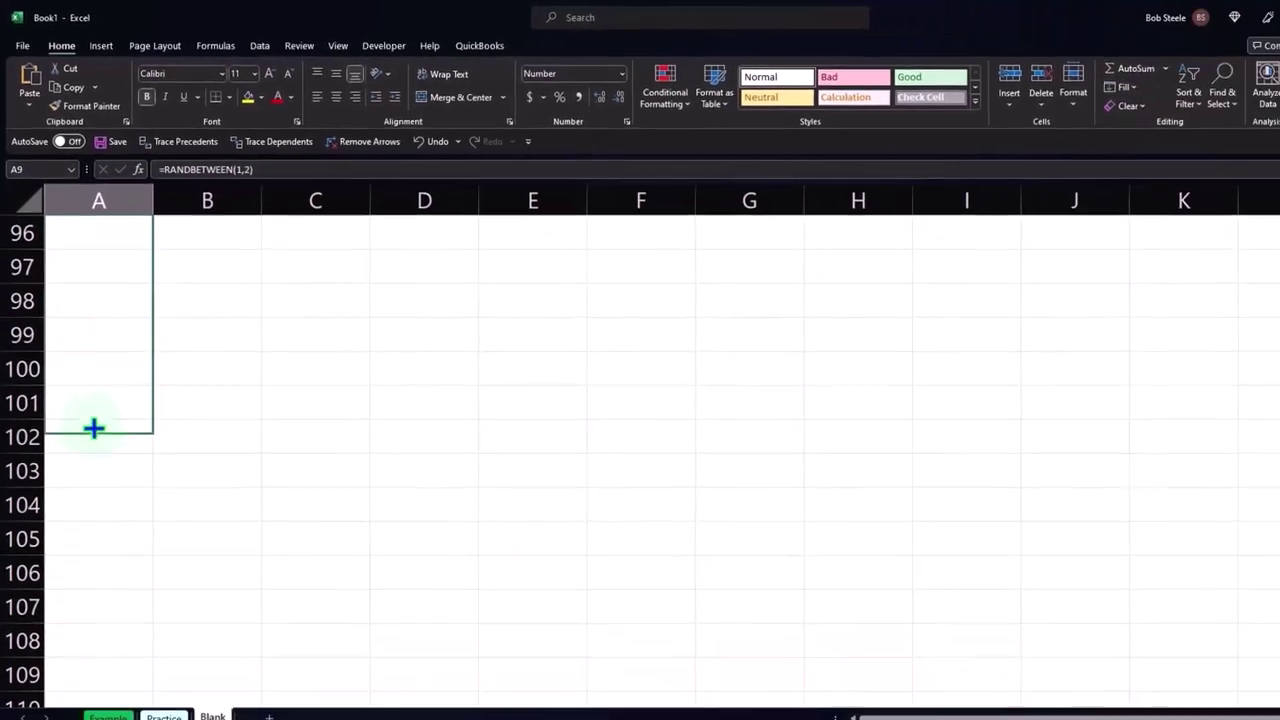
pyautogui.moveTo(93, 428); pyautogui.dragTo(98, 398)
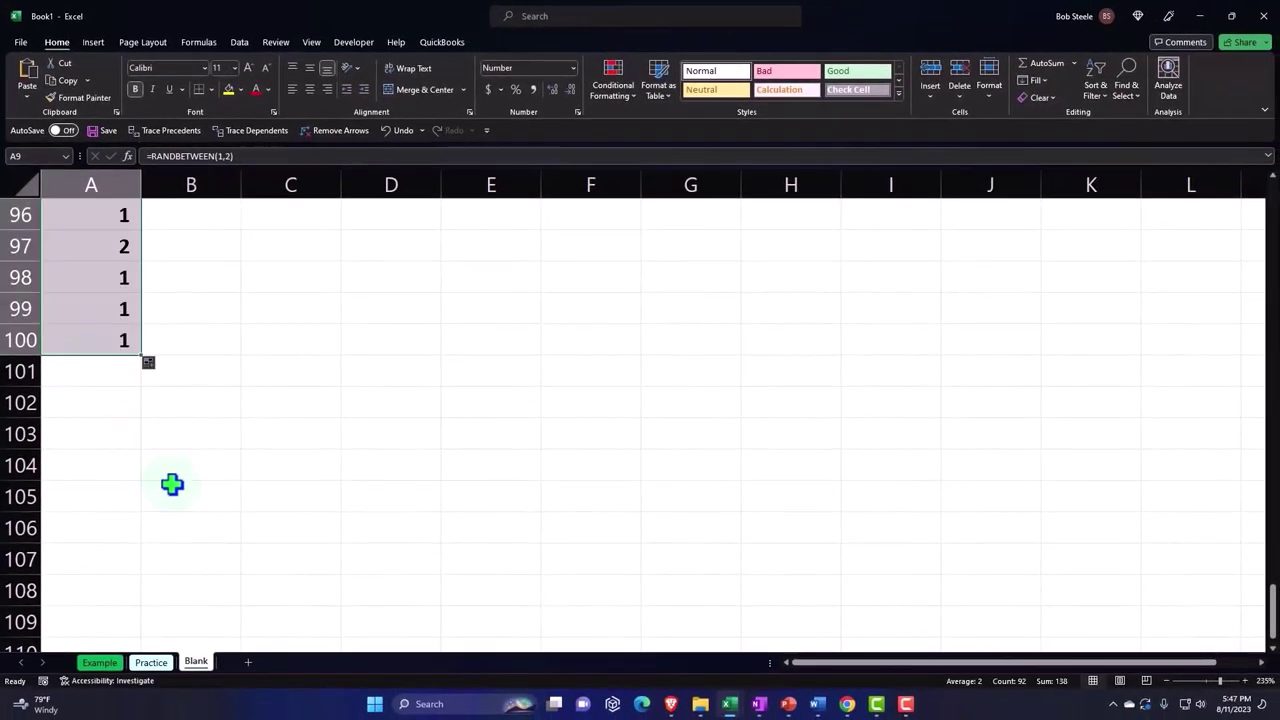
pyautogui.scroll(18, 172, 484)
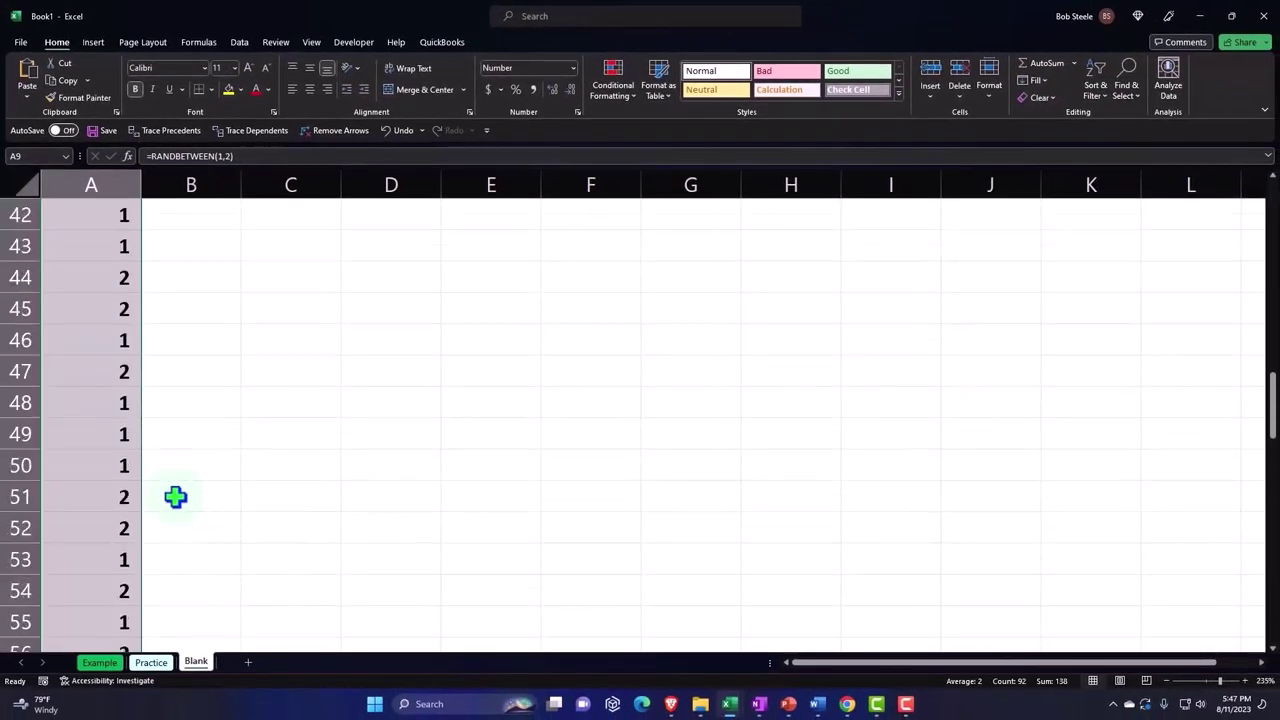
# - Re-enter the RANDBETWEEN formulas in cells A5, A3 and A4 to regenerate the random numbers in column A
pyautogui.scroll(14, 175, 497)
pyautogui.keyDown('ctrl'); pyautogui.click(110, 345); pyautogui.keyUp('ctrl')
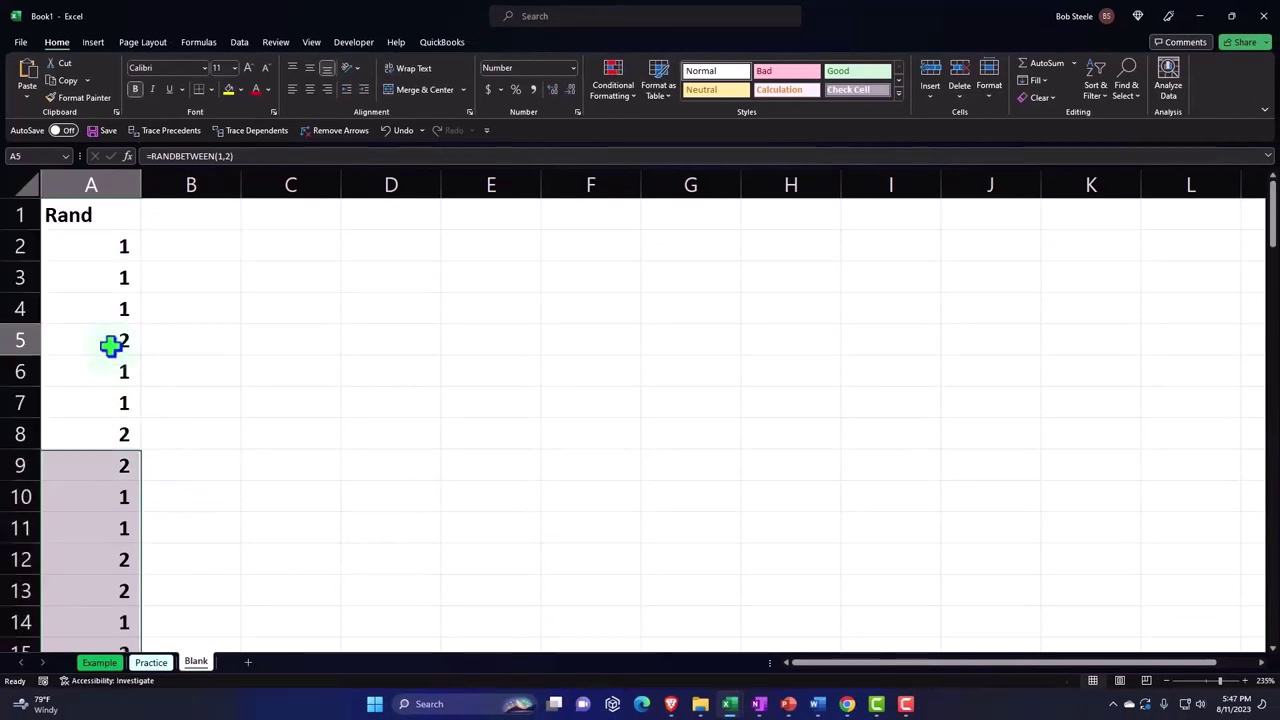
pyautogui.doubleClick(110, 345)
pyautogui.press('Return')
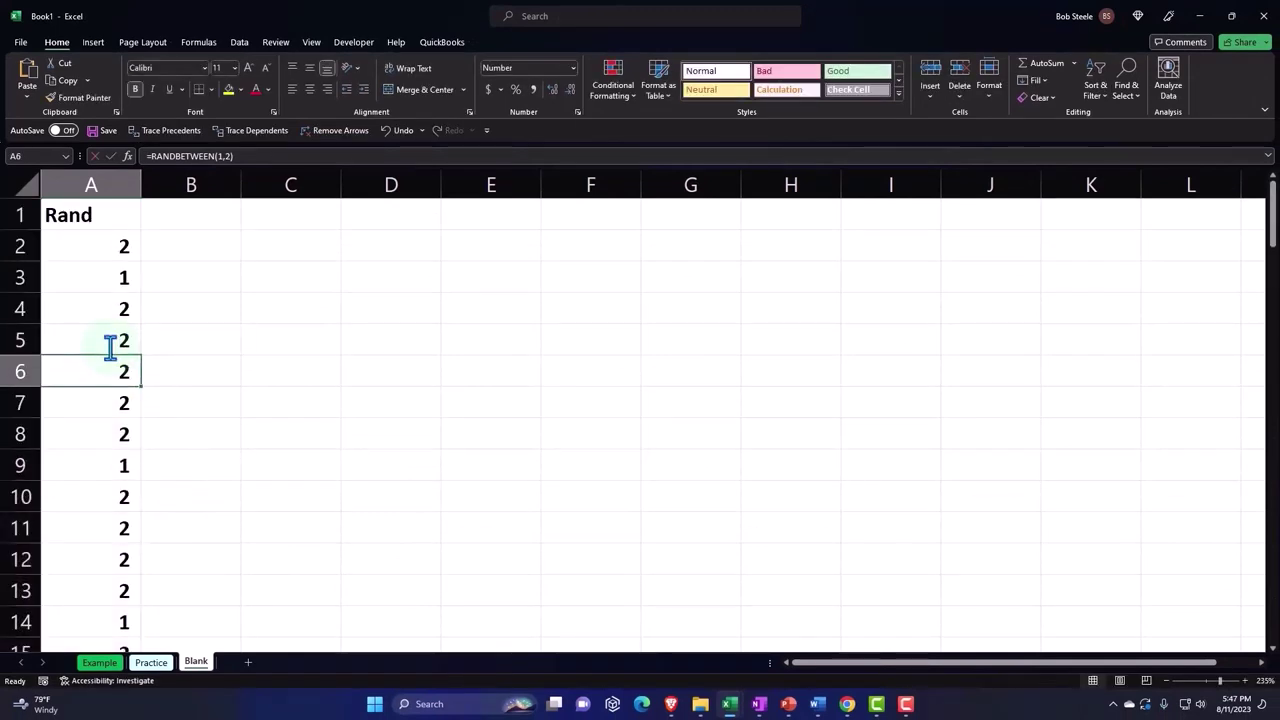
pyautogui.doubleClick(112, 290)
pyautogui.press('Return')
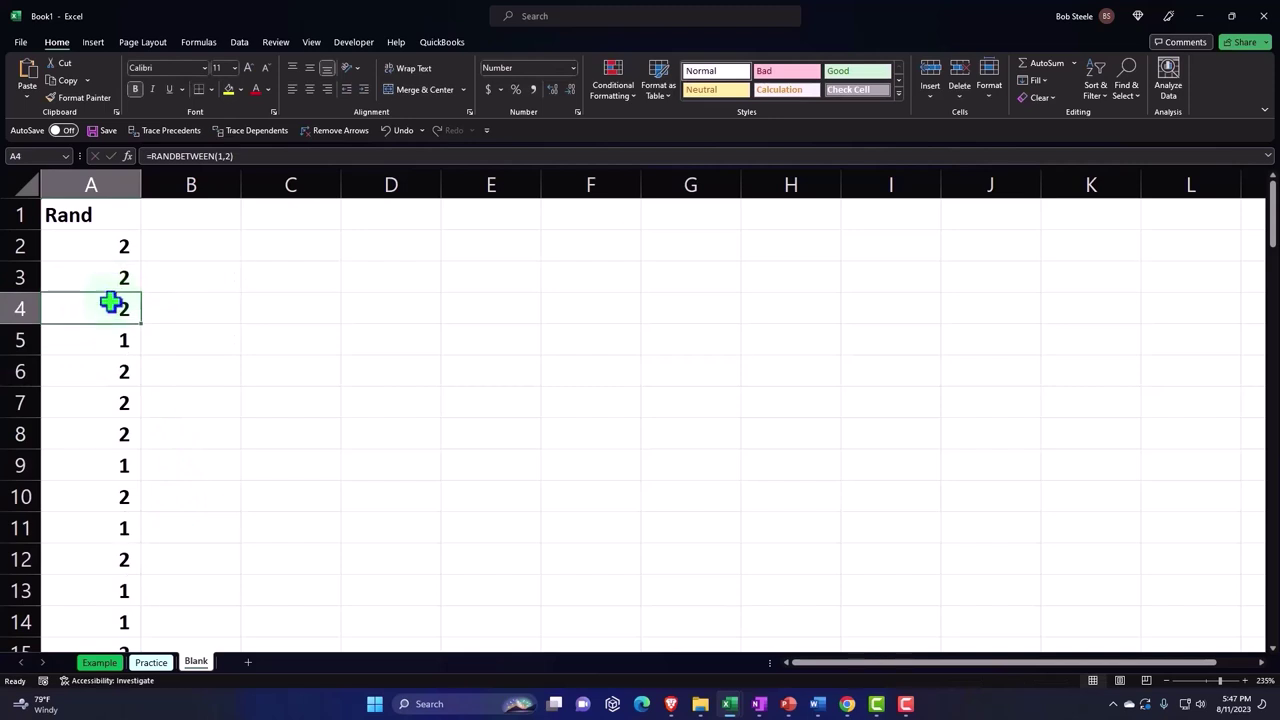
pyautogui.doubleClick(108, 305)
pyautogui.press('Return')
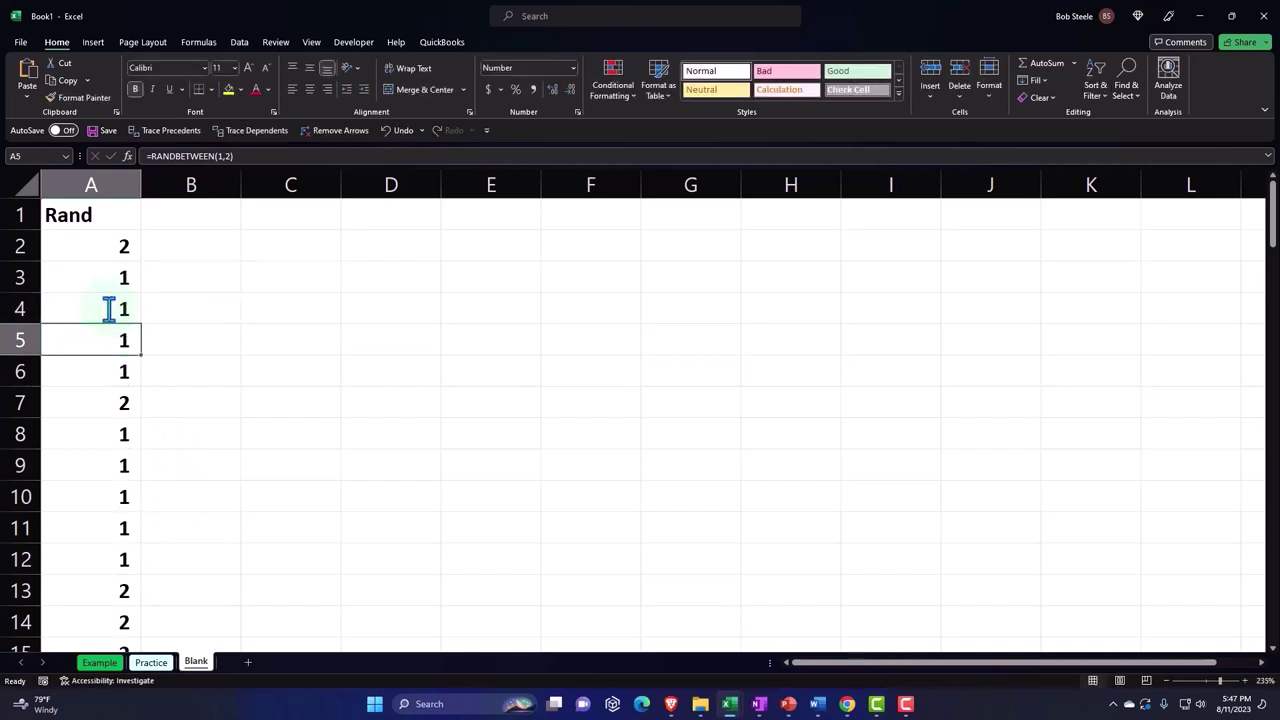
# - Convert the range A1:A100 into a table with headers, and narrow columns A and B
pyautogui.click(108, 308)
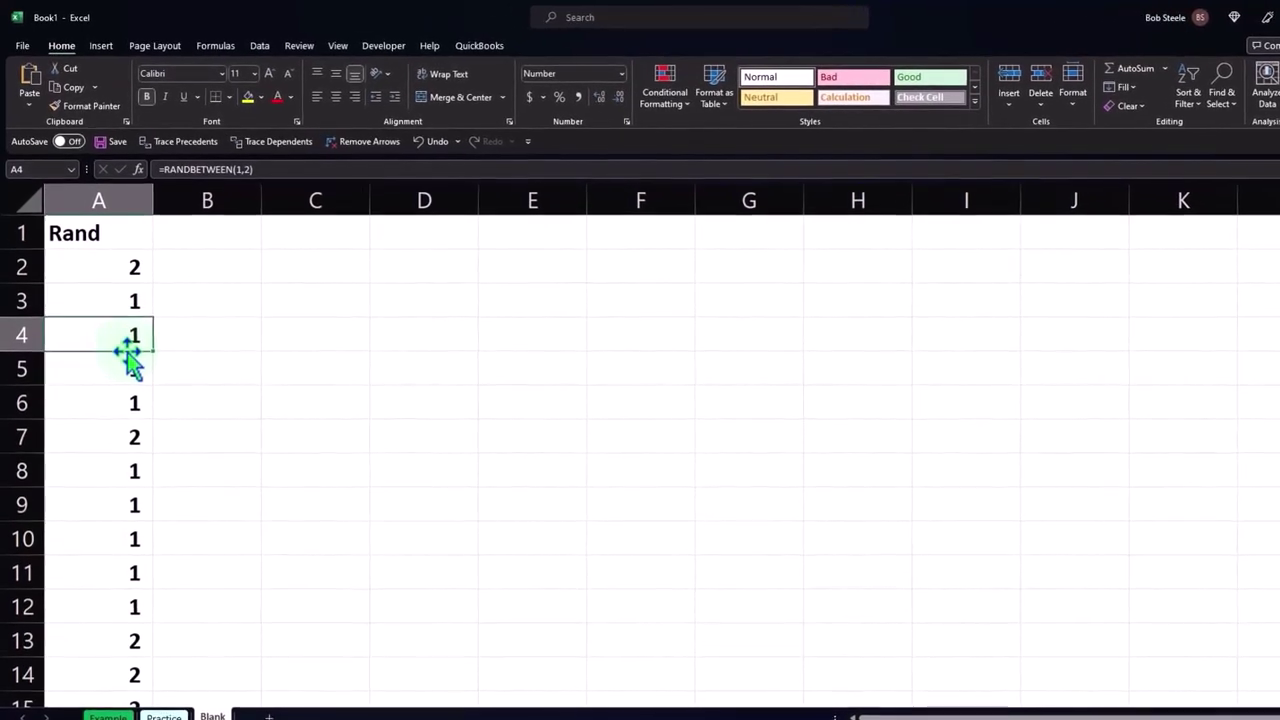
pyautogui.click(100, 46)
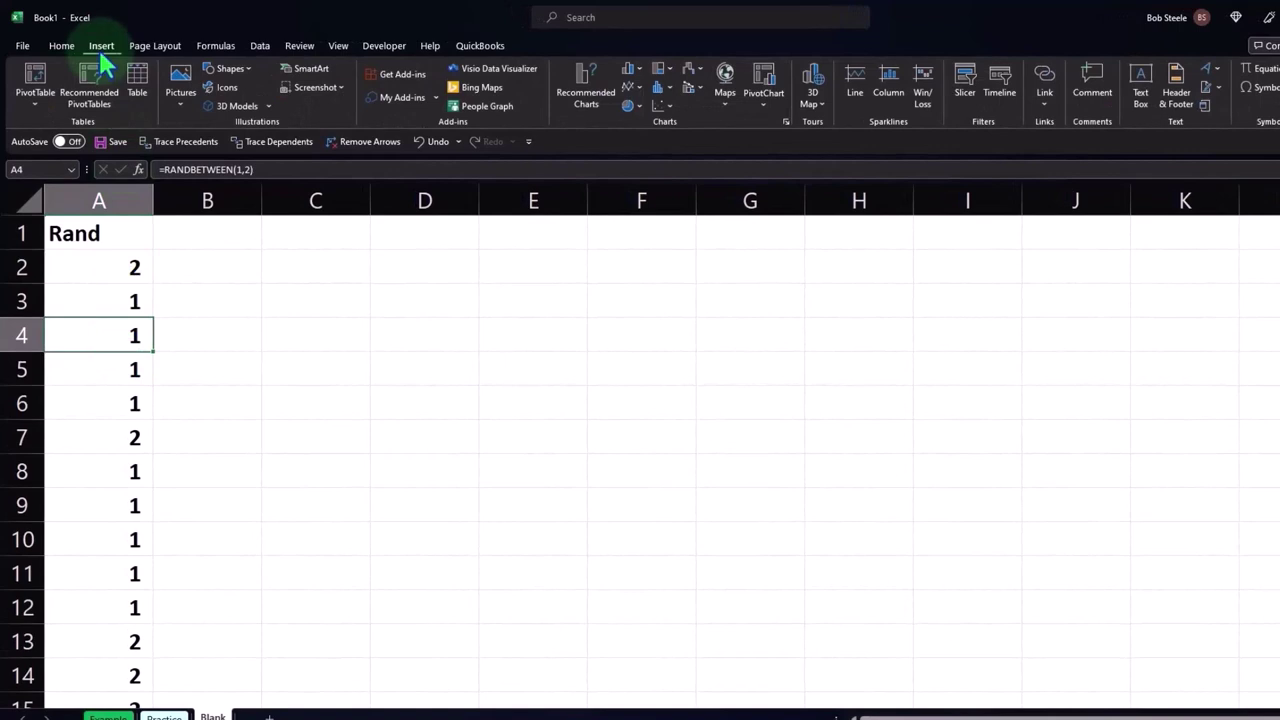
pyautogui.click(137, 84)
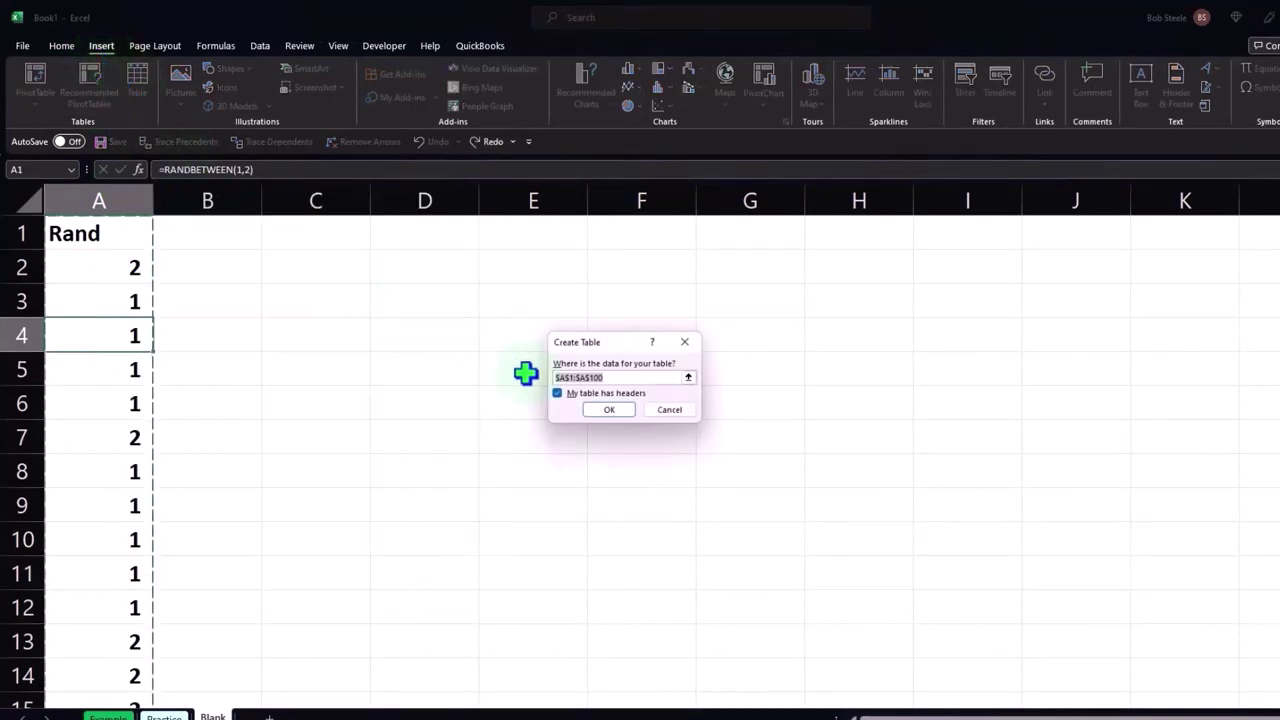
pyautogui.click(609, 409)
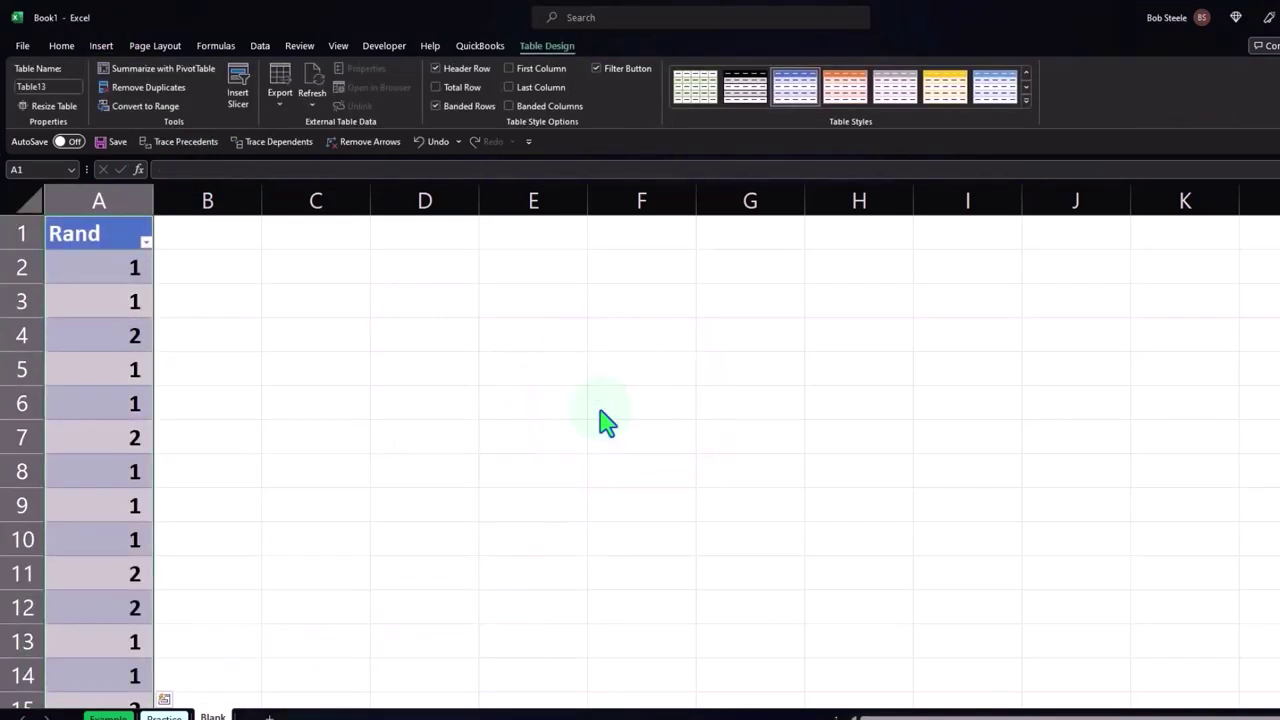
pyautogui.moveTo(147, 190)
pyautogui.mouseDown()
pyautogui.moveTo(130, 180)
pyautogui.moveTo(122, 193)
pyautogui.mouseUp()
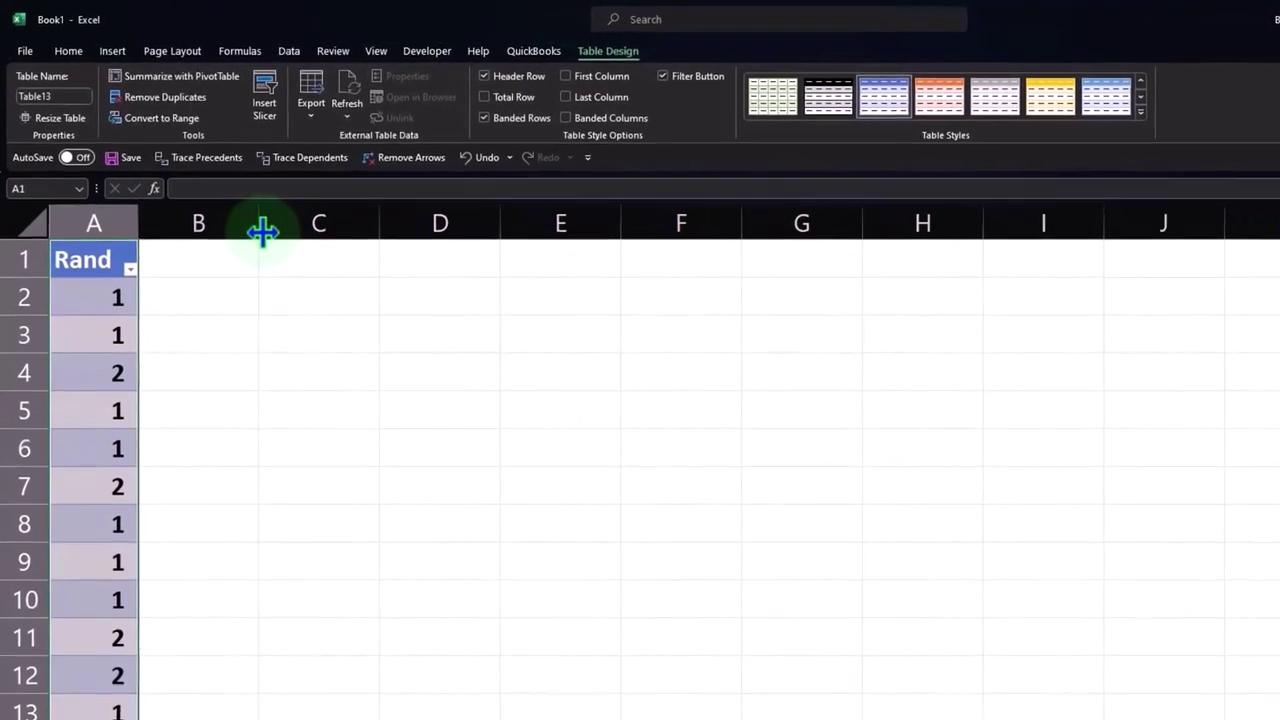
pyautogui.moveTo(270, 238); pyautogui.dragTo(159, 232)
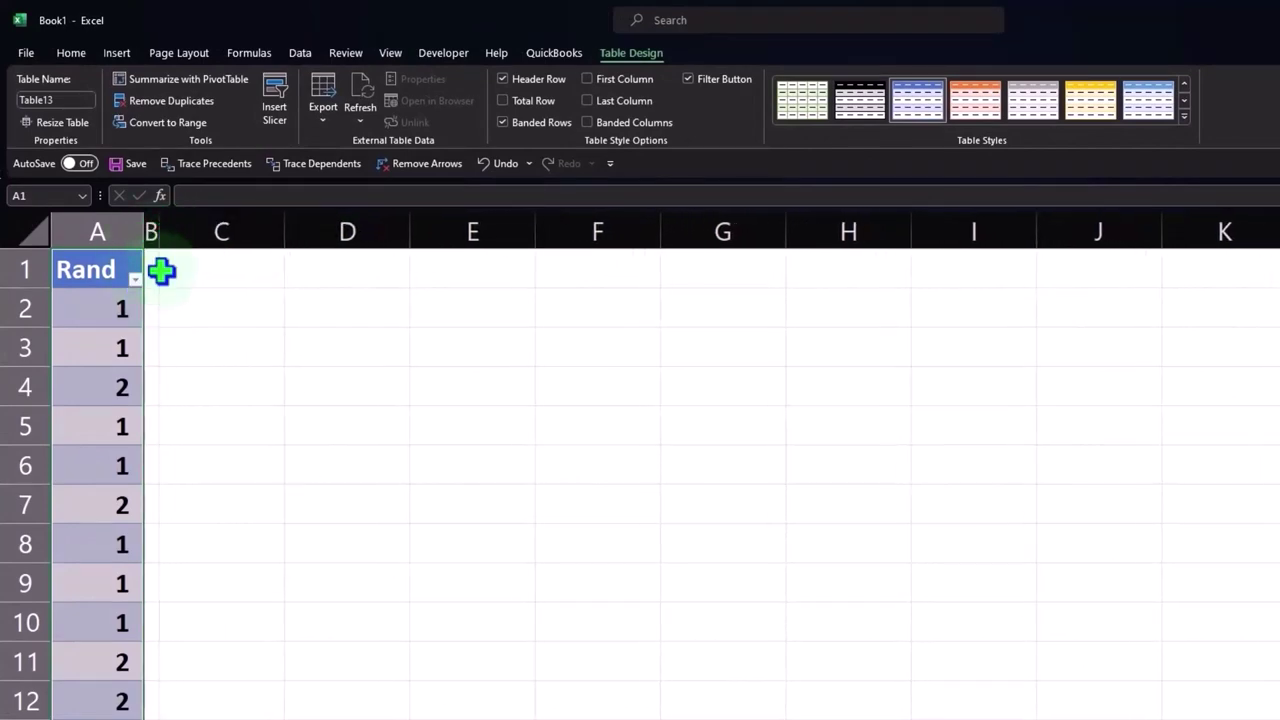
# - Enter a coin key in C1:D2, with Heads as 1 and Tails as 2
pyautogui.click(200, 271)
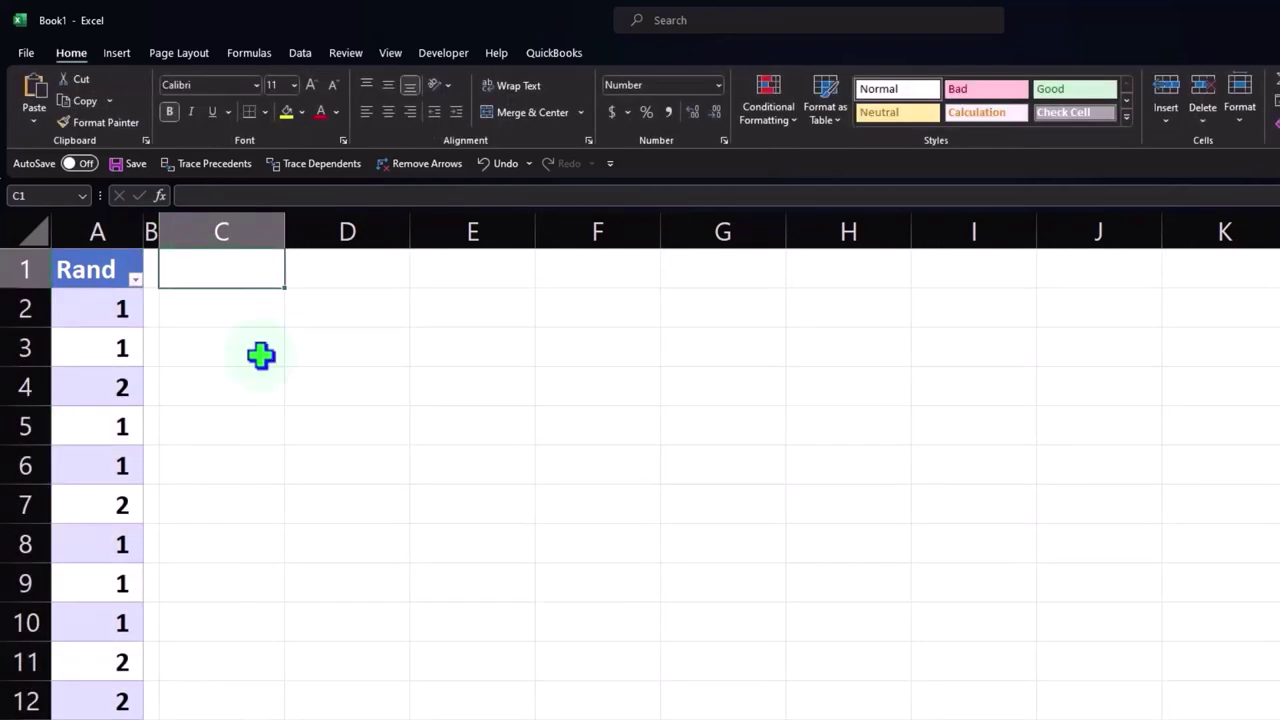
pyautogui.write('Heads')
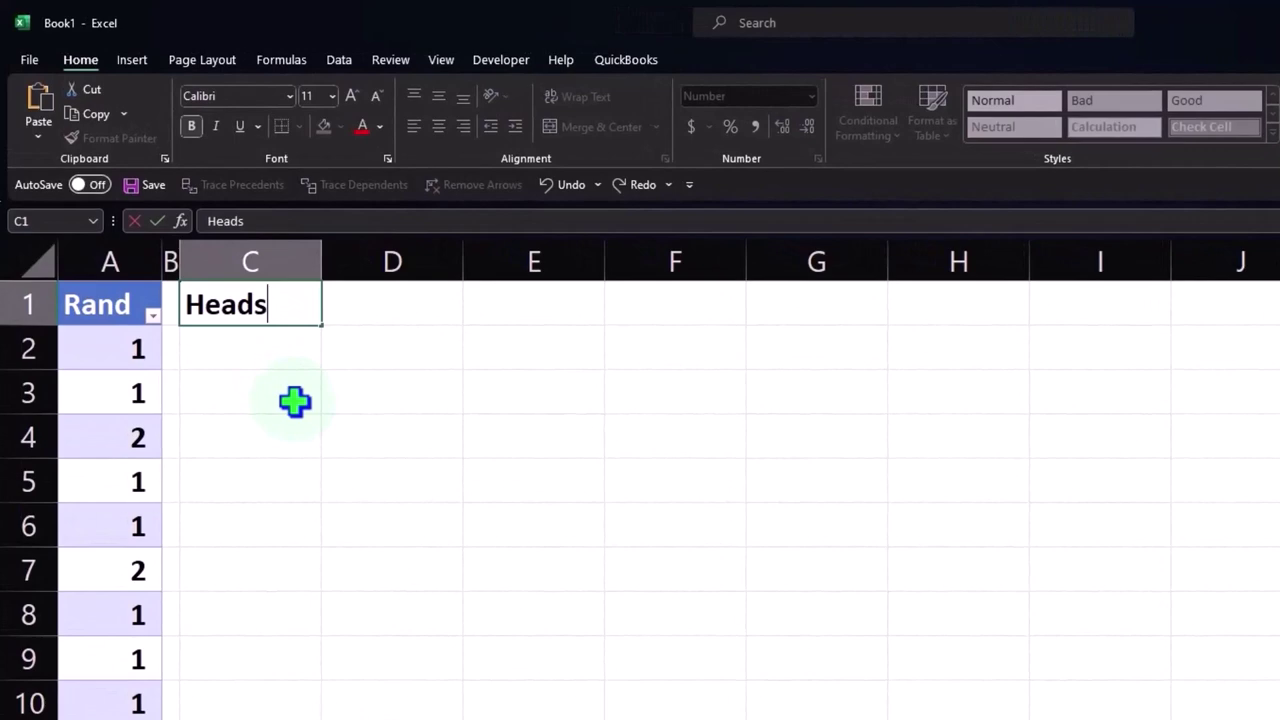
pyautogui.press('Tab')
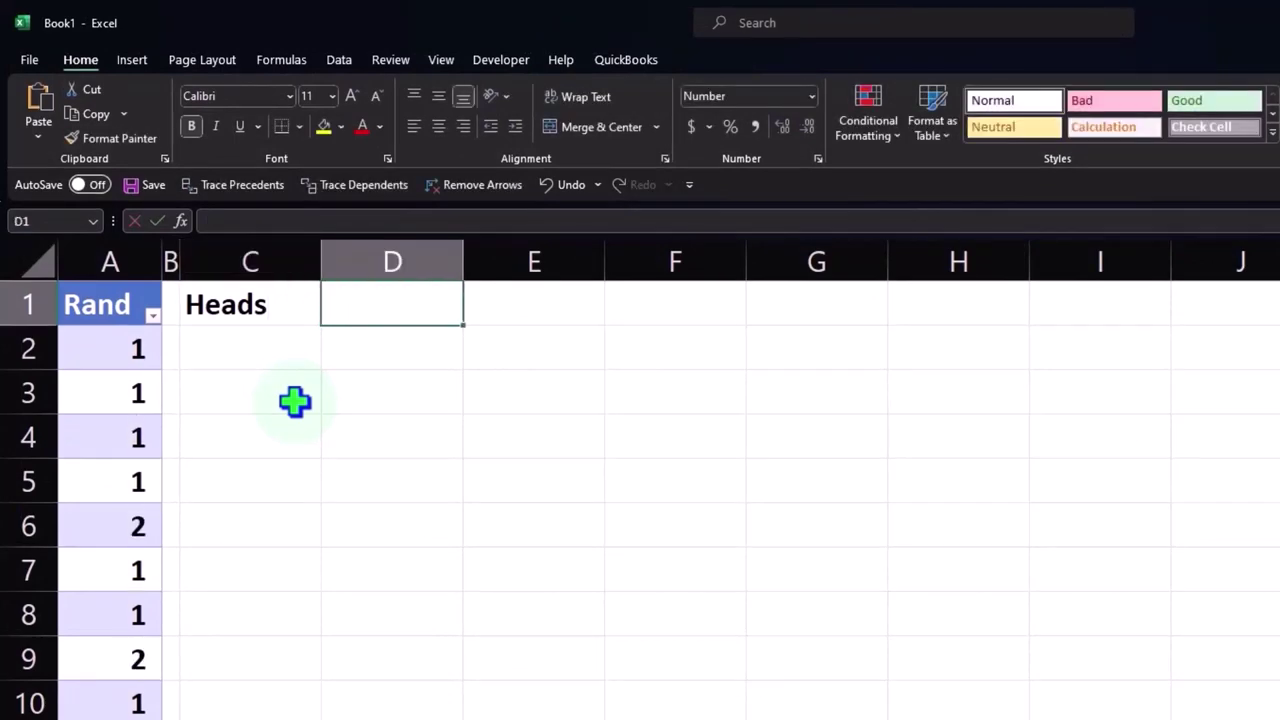
pyautogui.write('1')
pyautogui.press('Return')
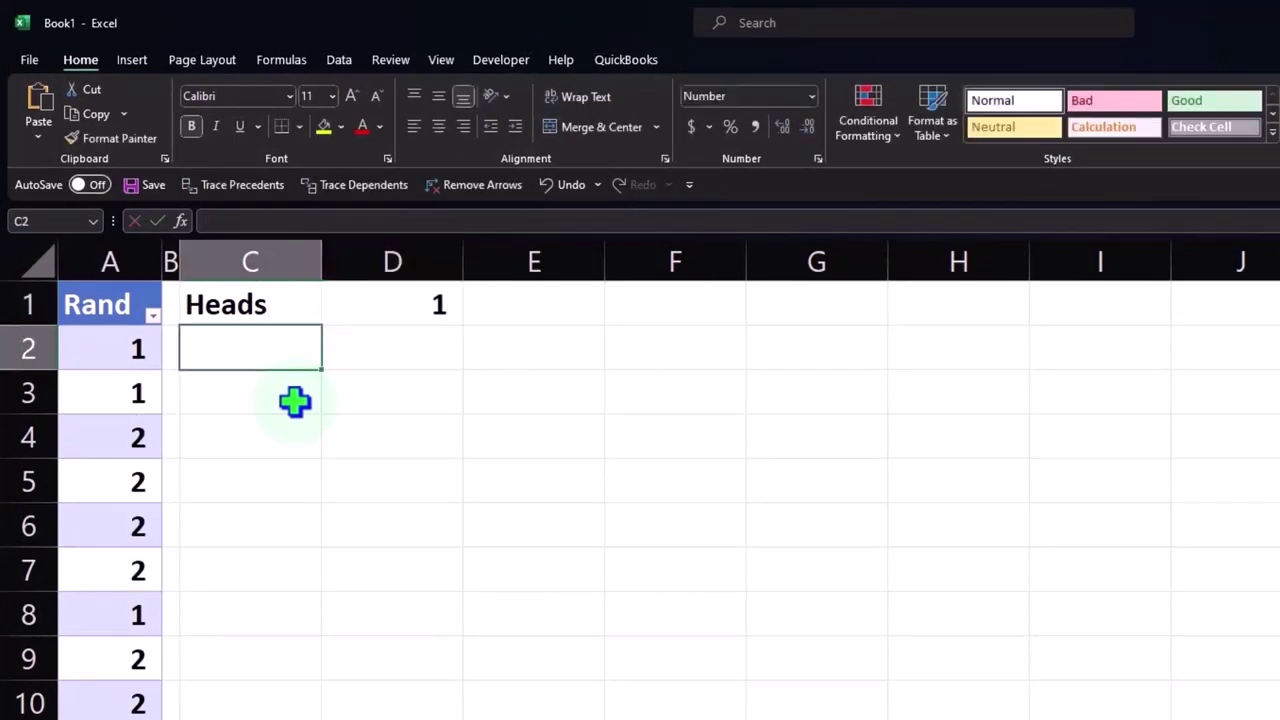
pyautogui.write('Tails')
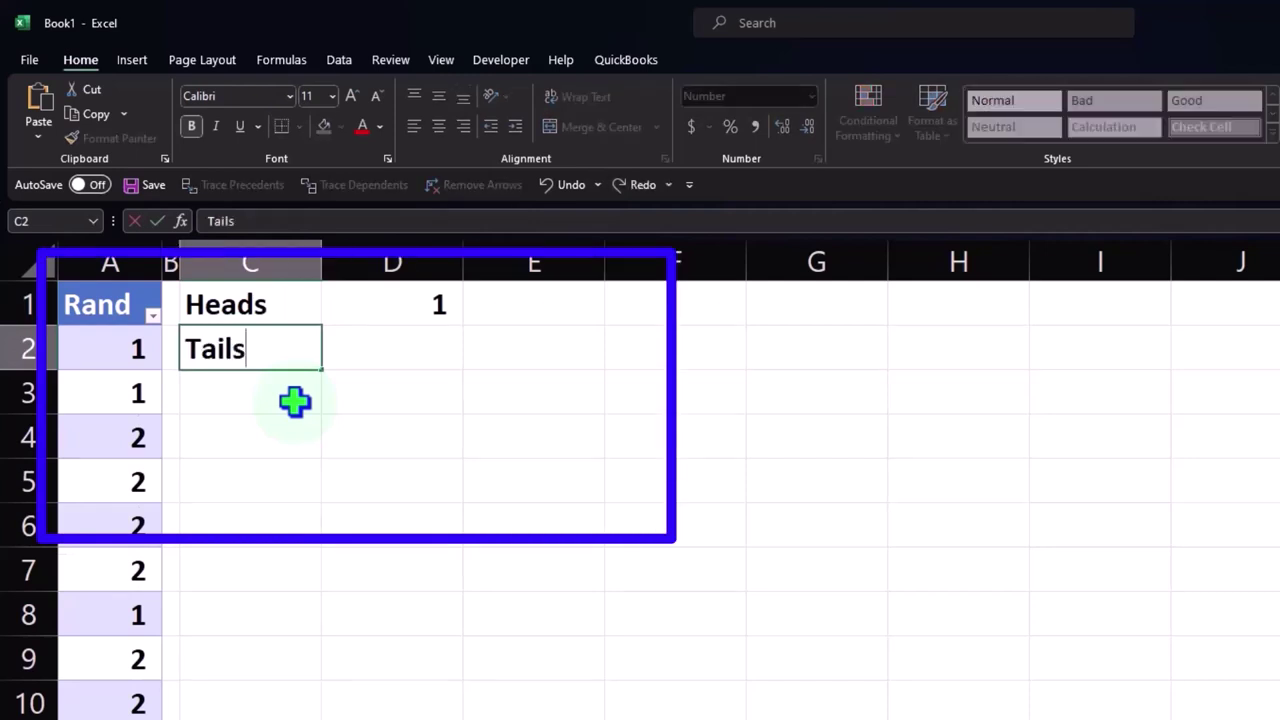
pyautogui.press('Tab')
pyautogui.write('2')
pyautogui.press('Return')
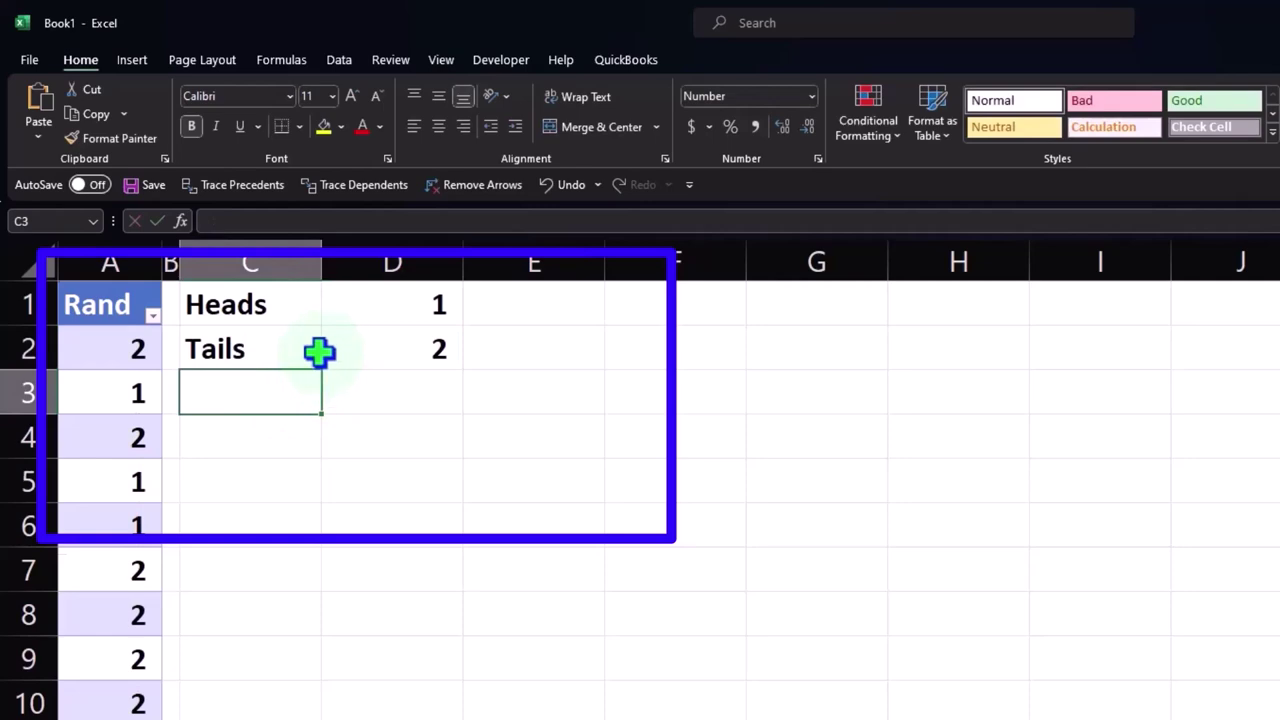
# - Fill the Heads and Tails key in C1:D2 with light blue and apply all borders
pyautogui.moveTo(271, 303); pyautogui.dragTo(340, 335)
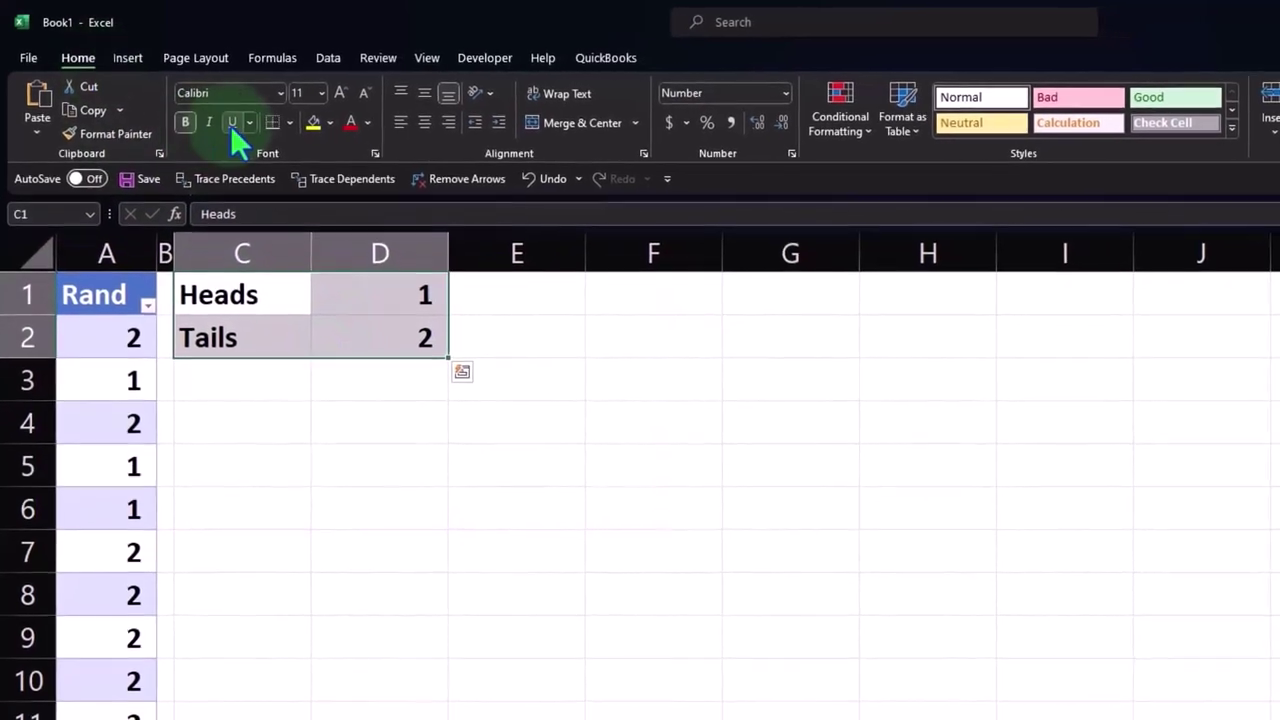
pyautogui.click(329, 122)
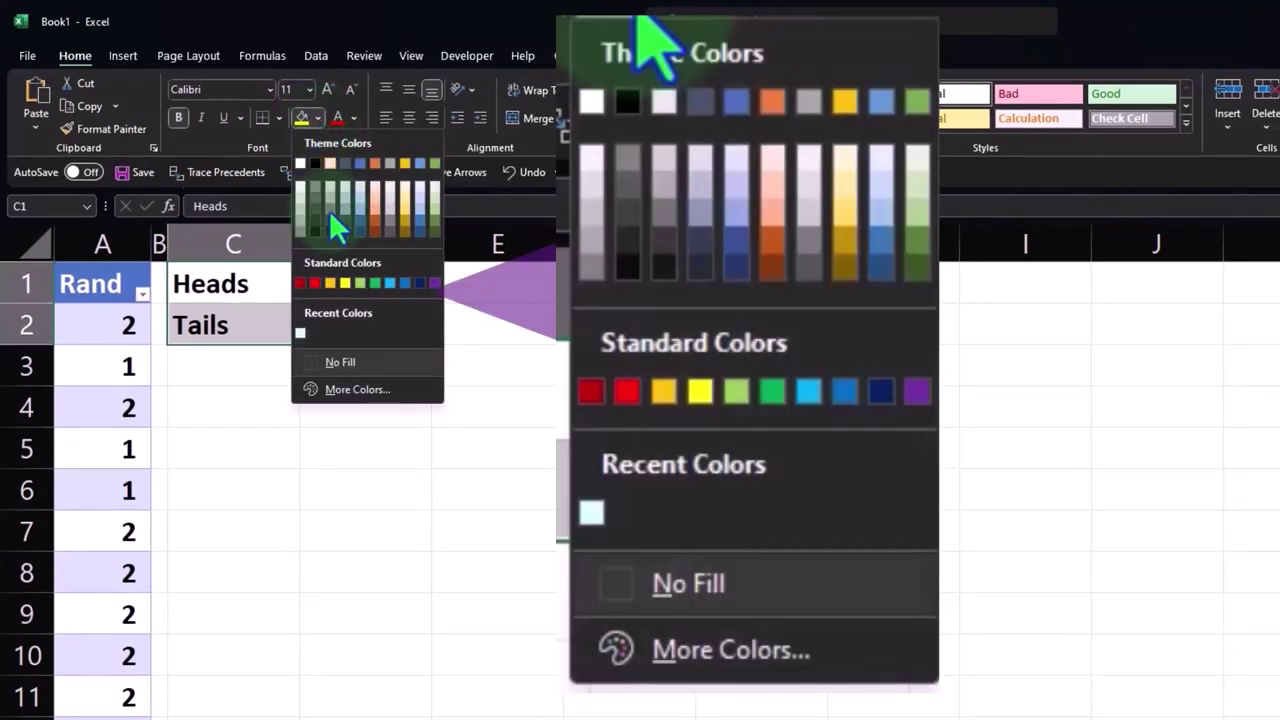
pyautogui.click(365, 415)
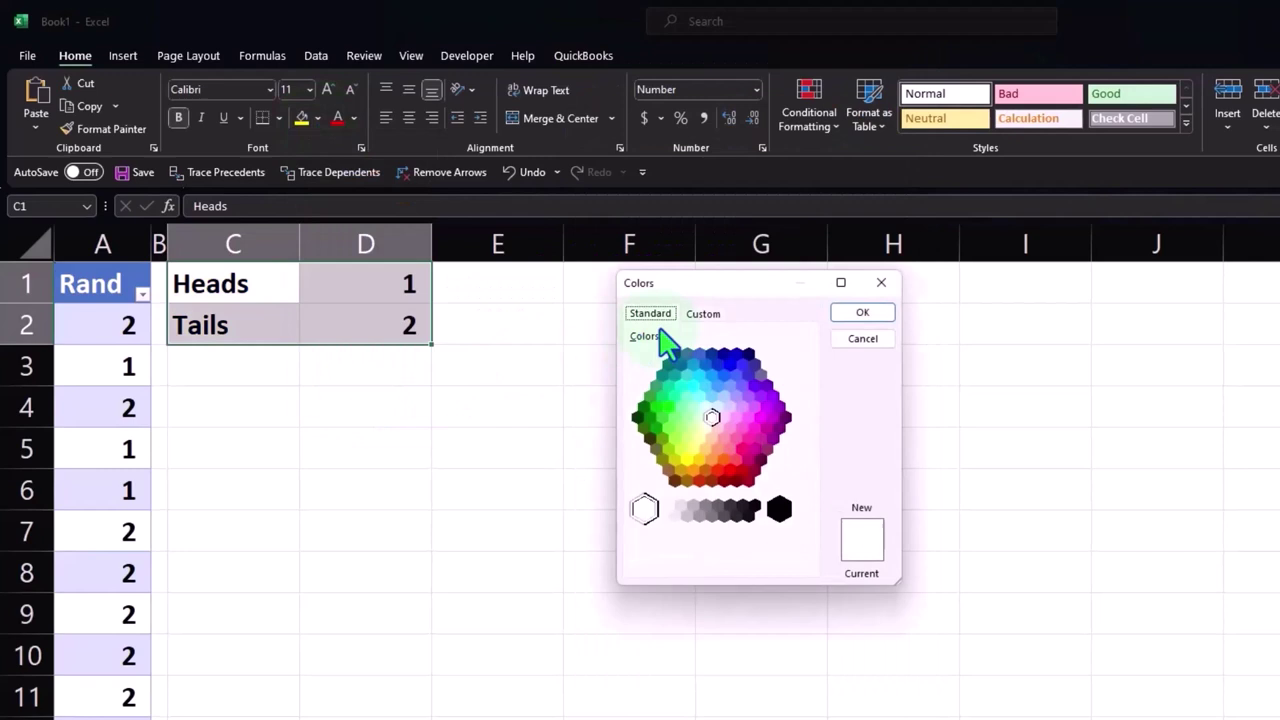
pyautogui.click(706, 408)
pyautogui.click(856, 315)
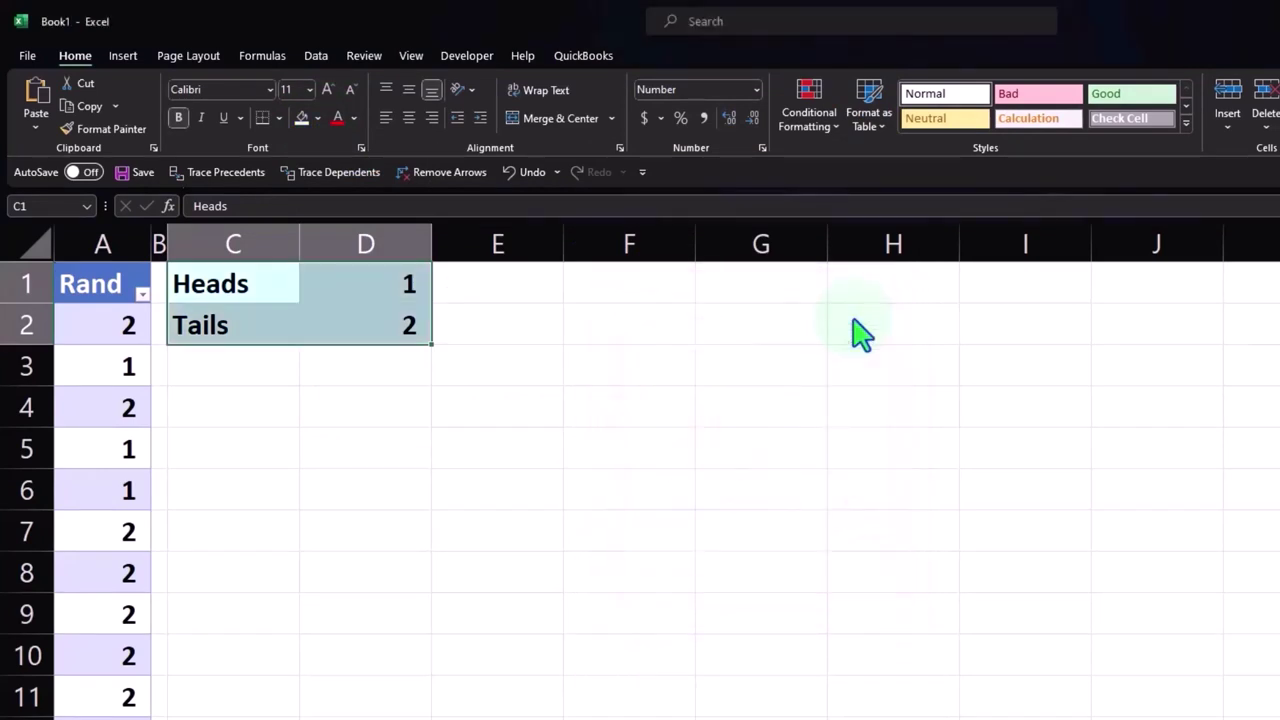
pyautogui.click(279, 118)
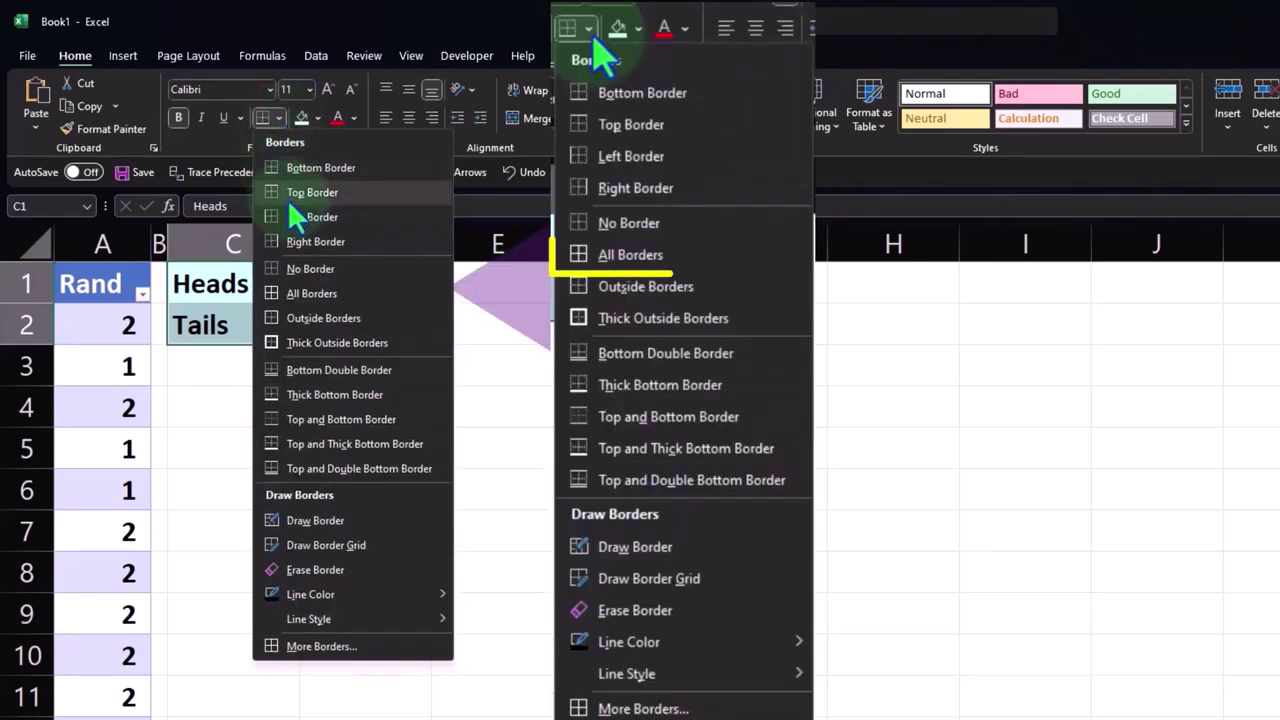
pyautogui.click(304, 288)
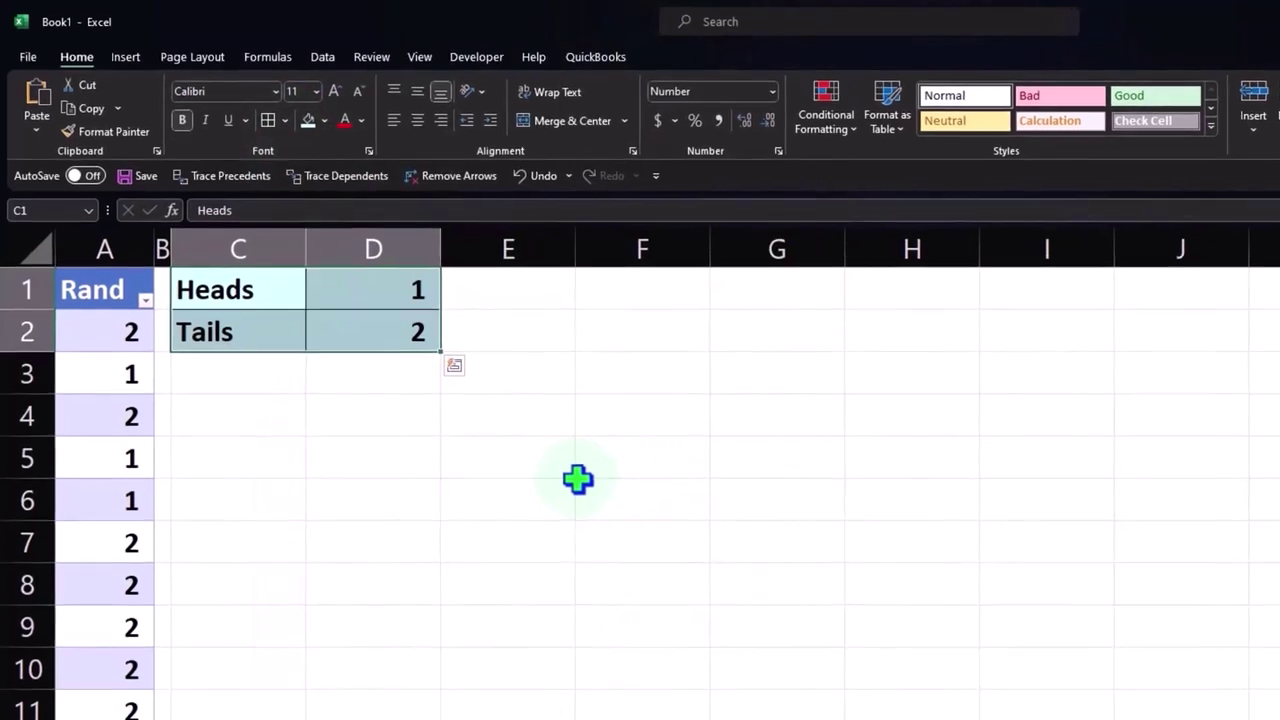
# - Inspect the RANDBETWEEN formula in cell A4 and re-enter it to regenerate the random numbers
pyautogui.click(116, 404)
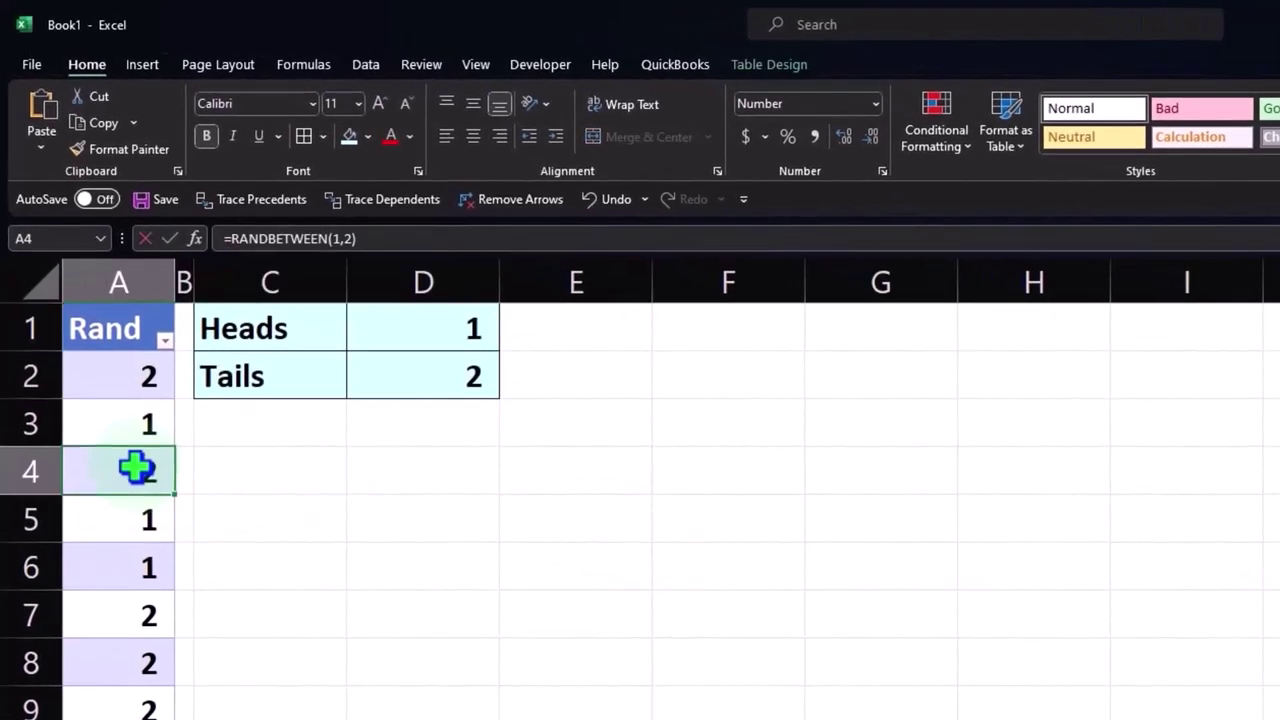
pyautogui.doubleClick(136, 467)
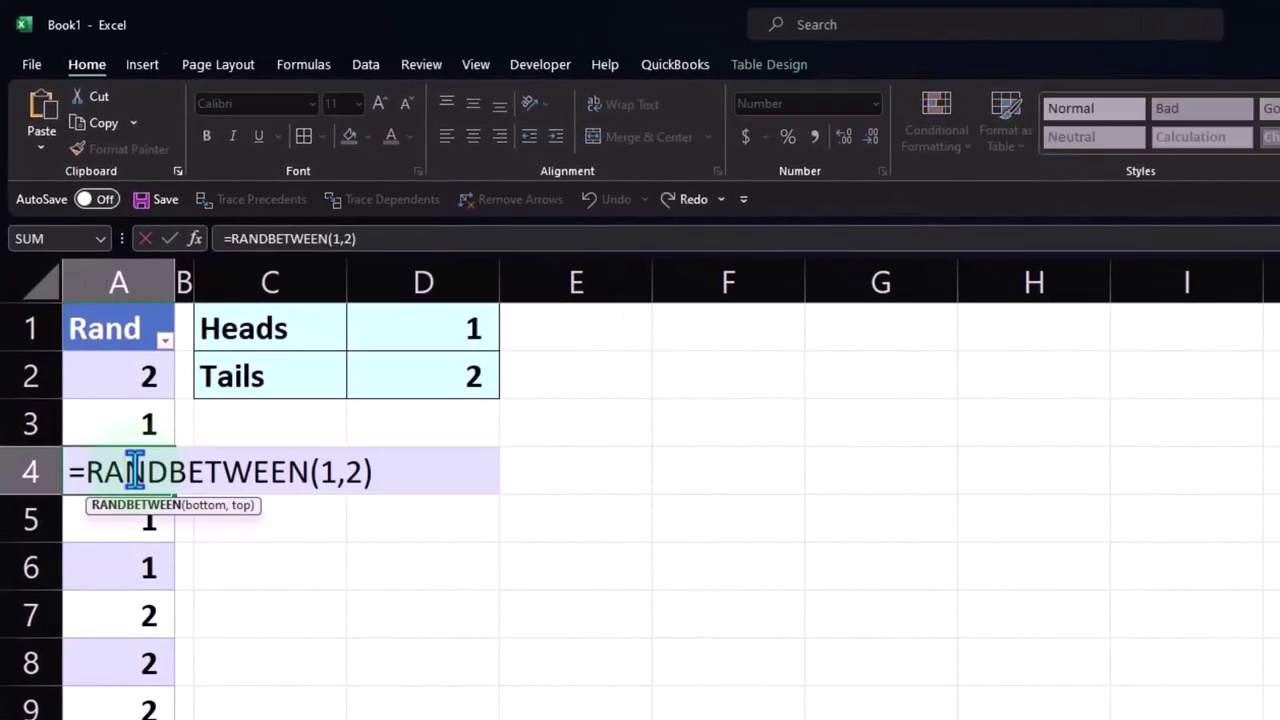
pyautogui.press('Return')
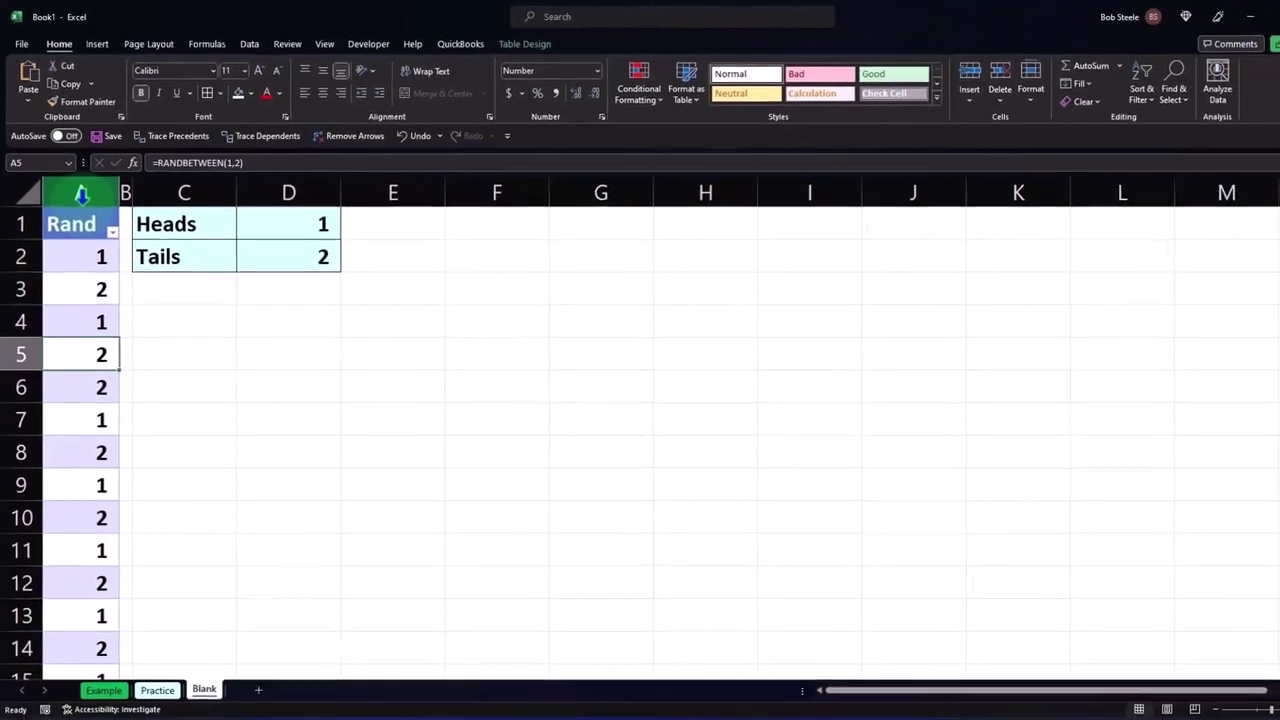
# - Copy the whole Rand column A and paste it into column F as values, starting at F1
pyautogui.click(82, 195)
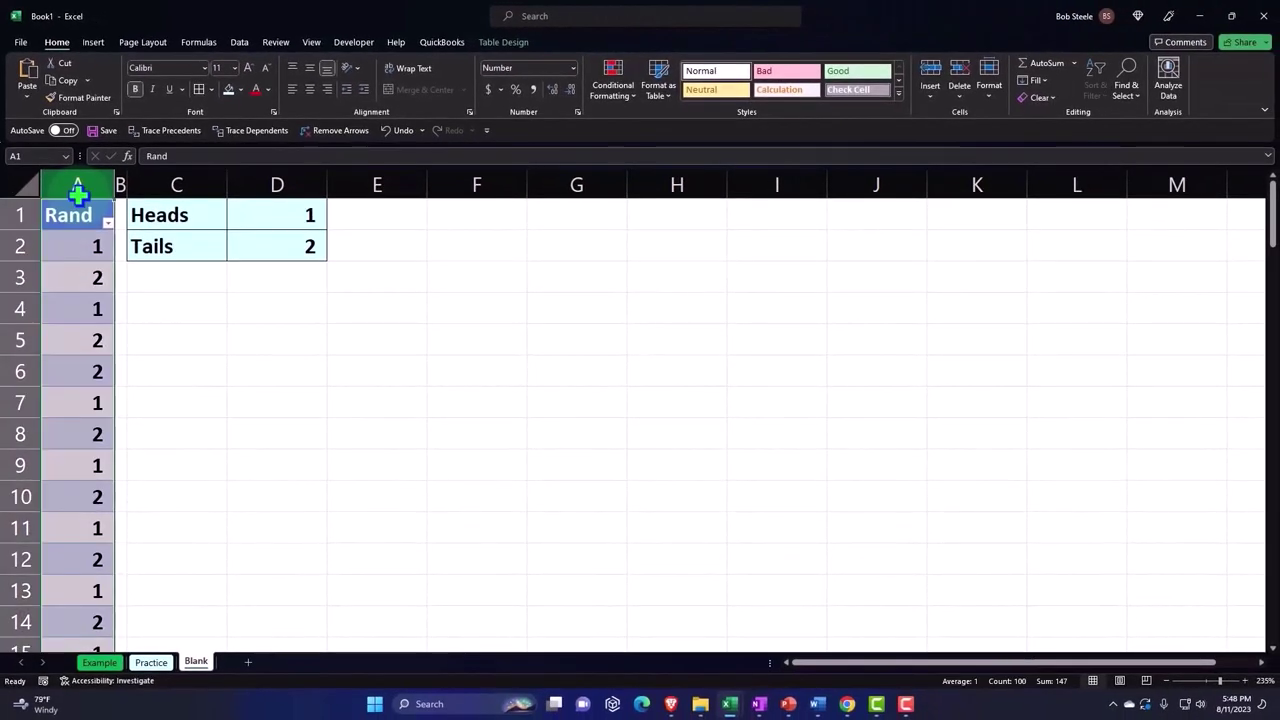
pyautogui.rightClick(77, 257)
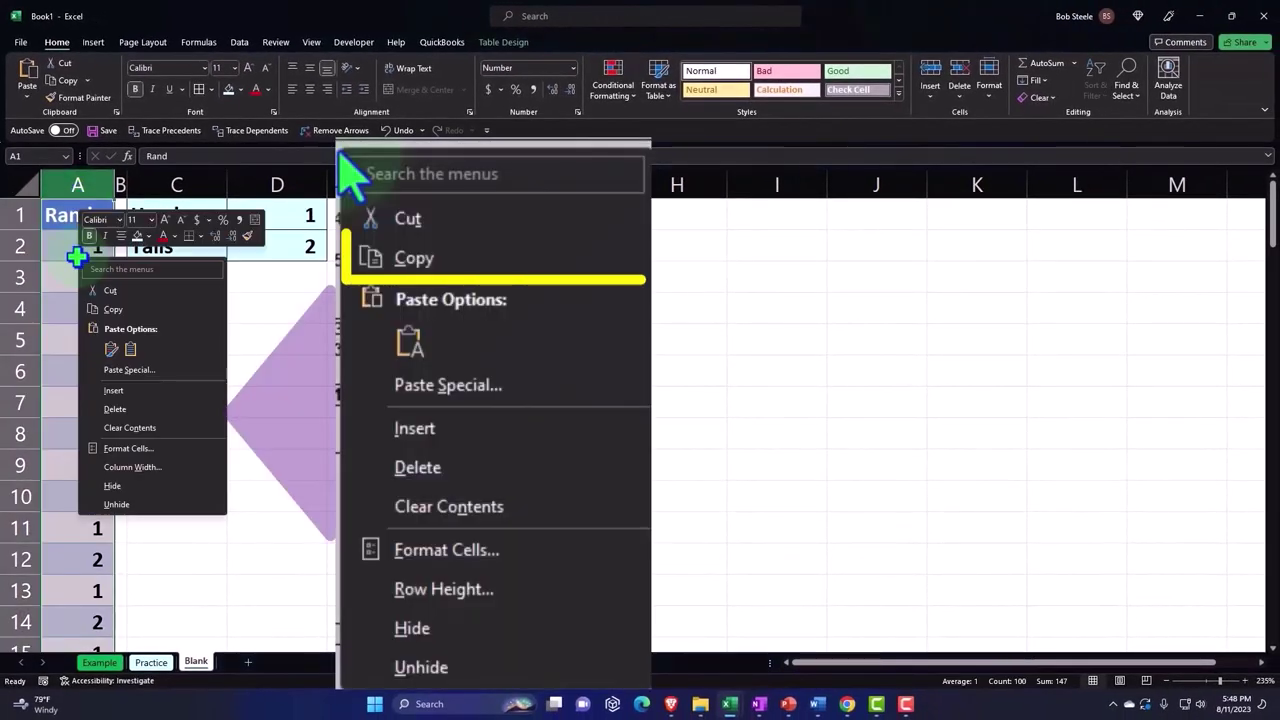
pyautogui.click(110, 309)
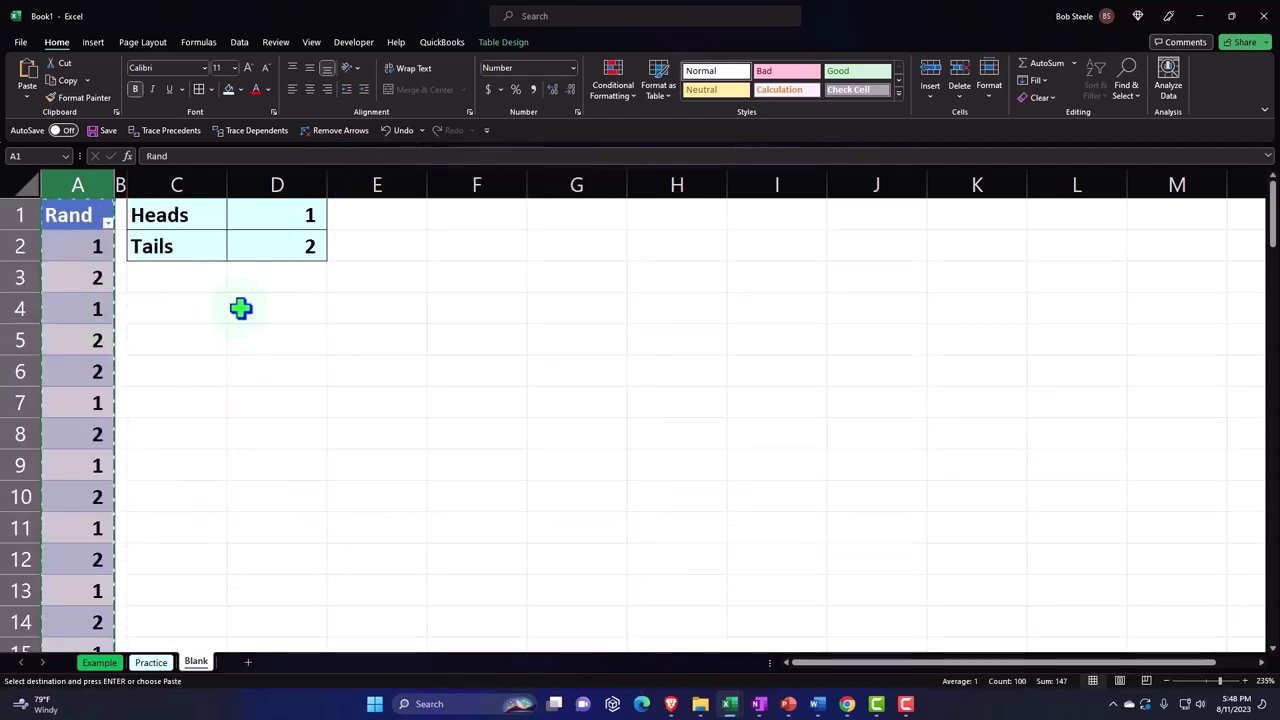
pyautogui.click(440, 222)
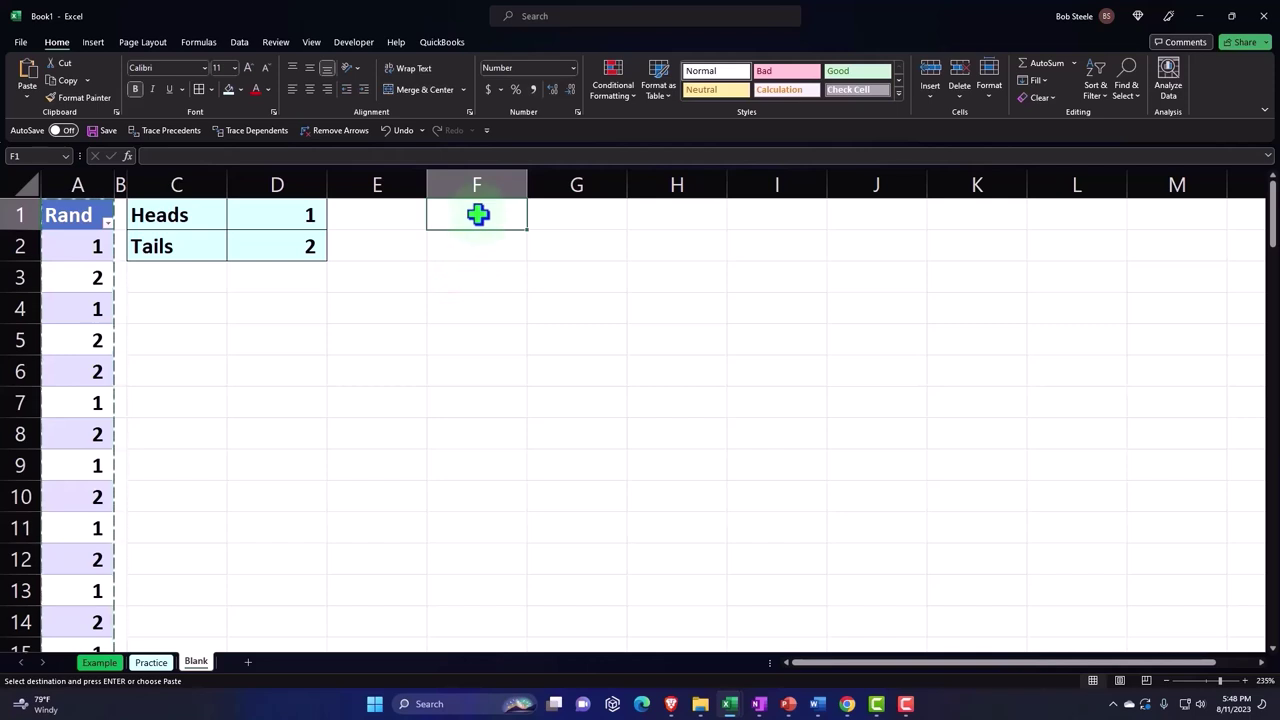
pyautogui.rightClick(478, 214)
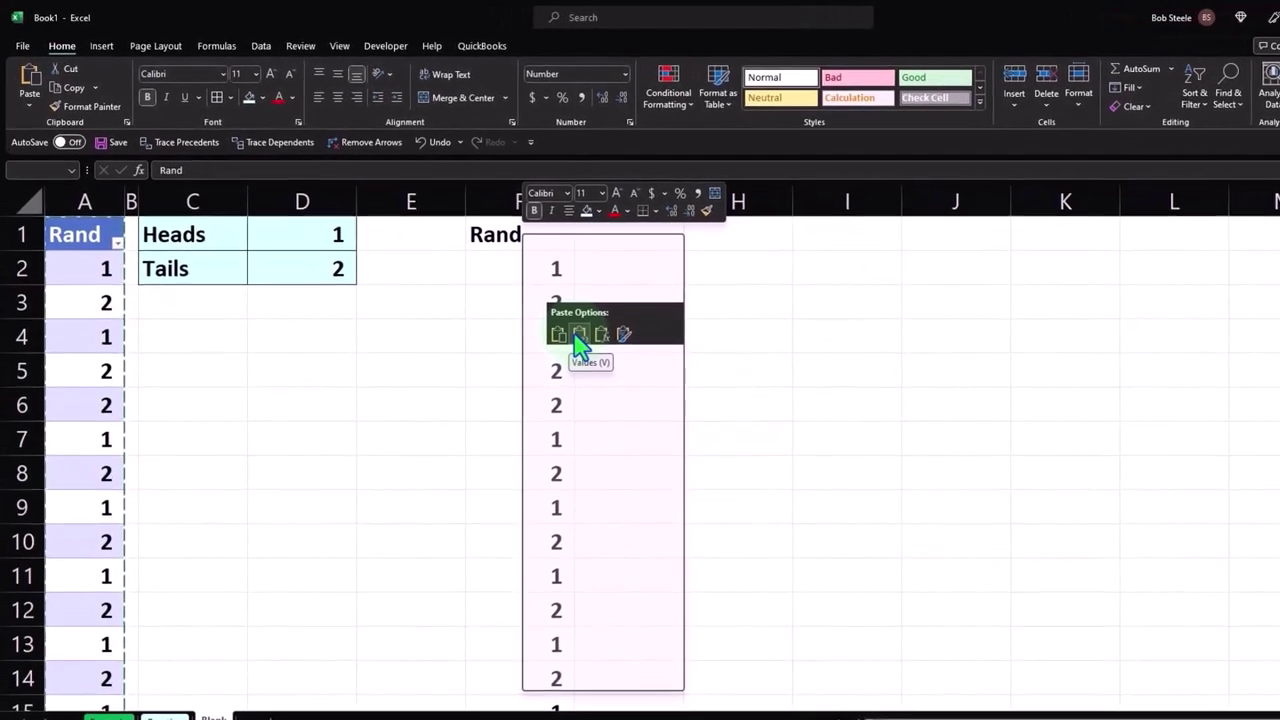
pyautogui.click(581, 340)
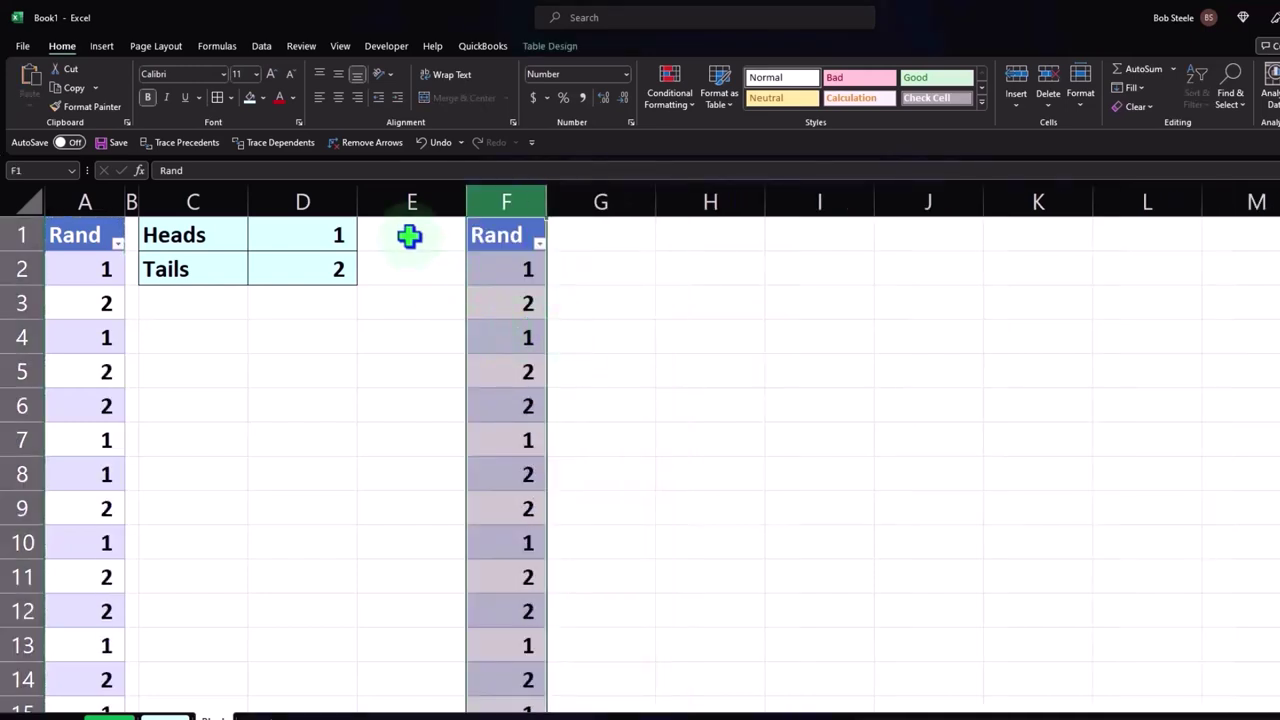
# - Undo the table-formatted paste in column F, pasting only the values instead, and narrow column E as a spacer
pyautogui.click(427, 141)
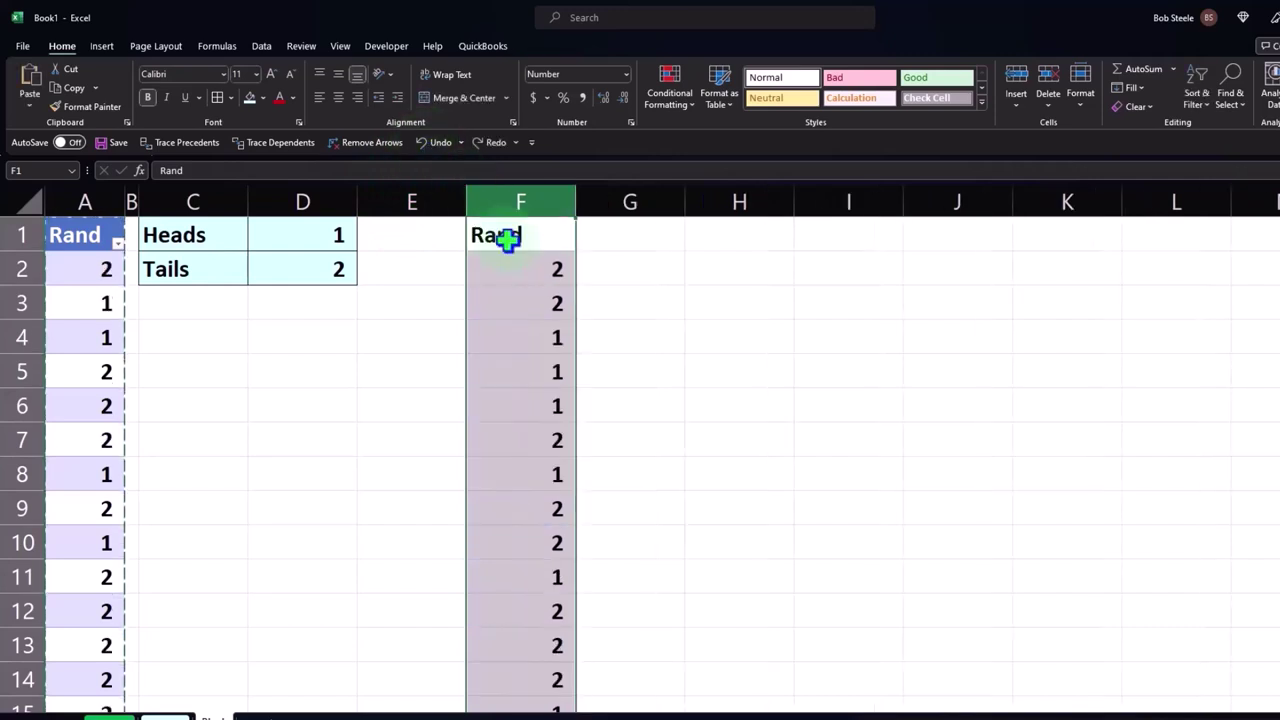
pyautogui.rightClick(515, 292)
pyautogui.click(571, 410)
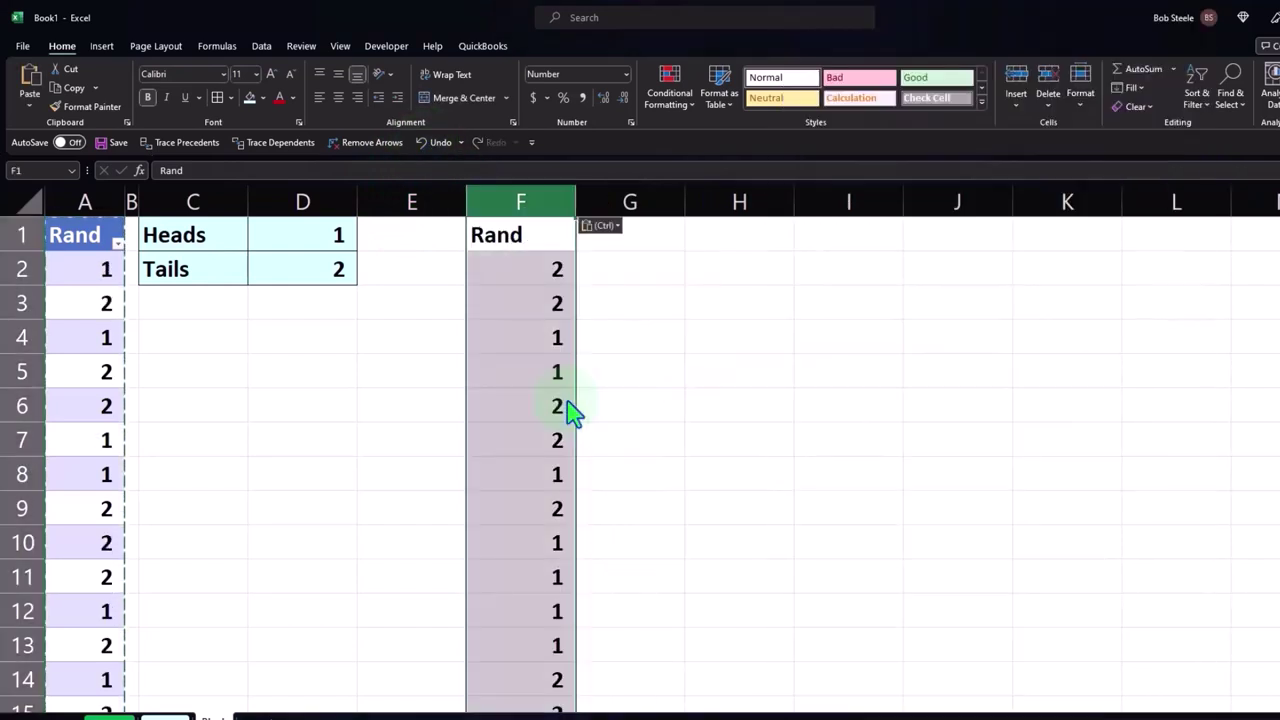
pyautogui.click(425, 333)
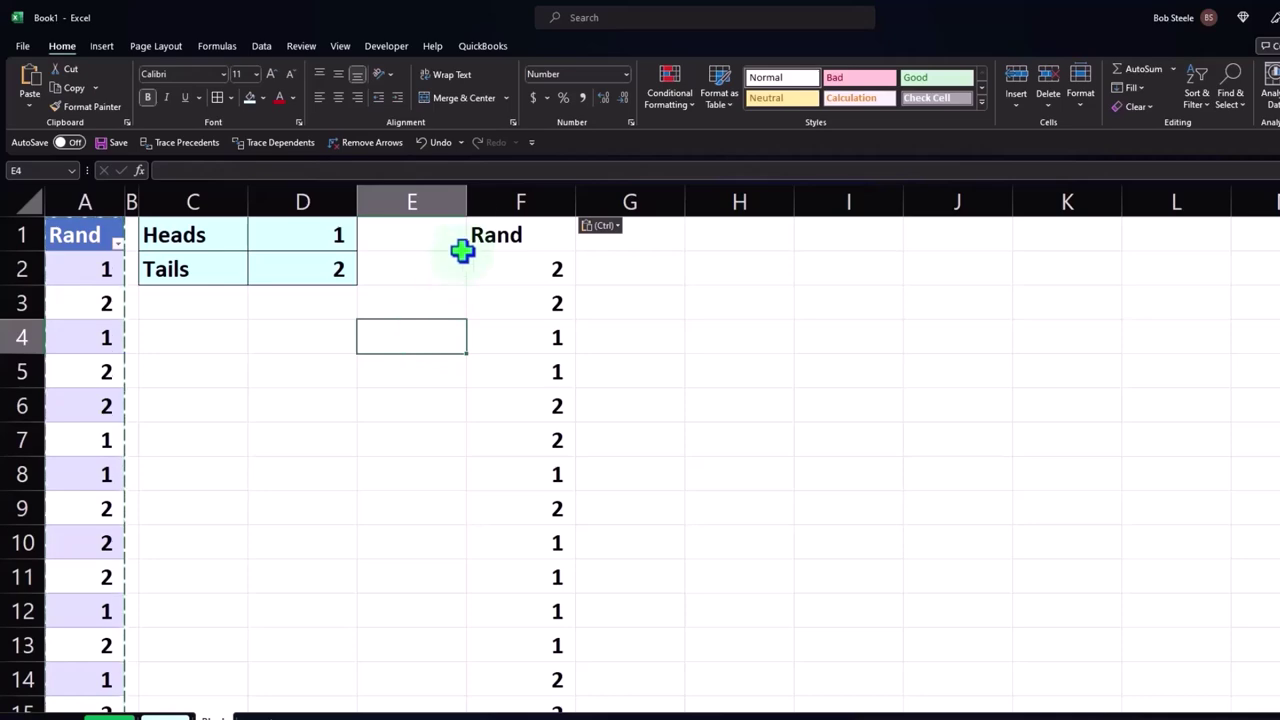
pyautogui.moveTo(467, 208); pyautogui.dragTo(378, 221)
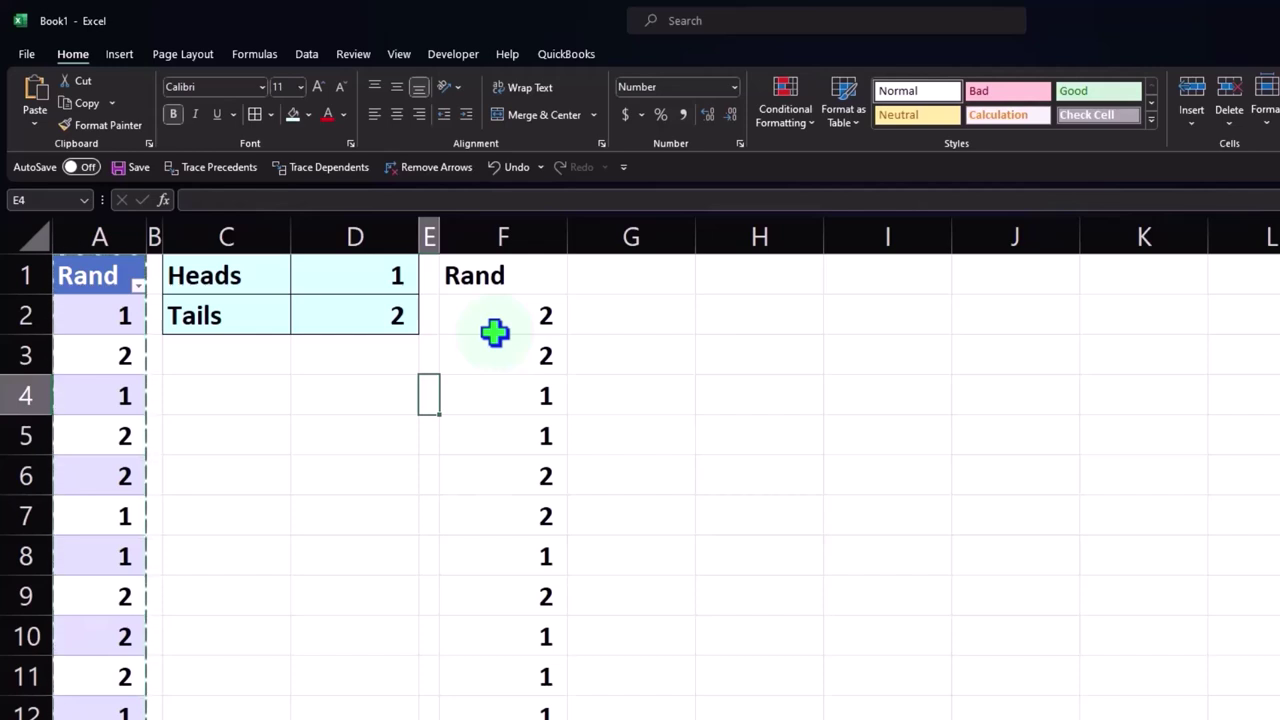
# - Examine the fixed random values pasted in column F, going down from cell F2
pyautogui.click(595, 319)
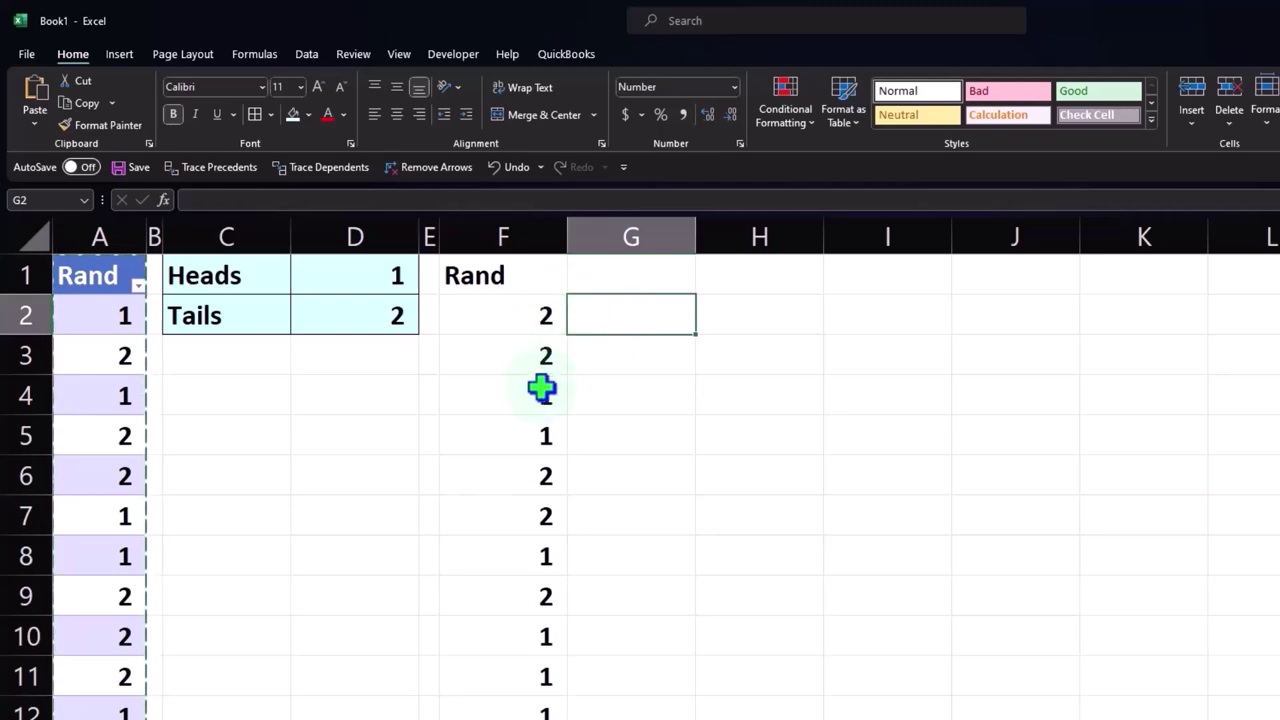
pyautogui.click(519, 323)
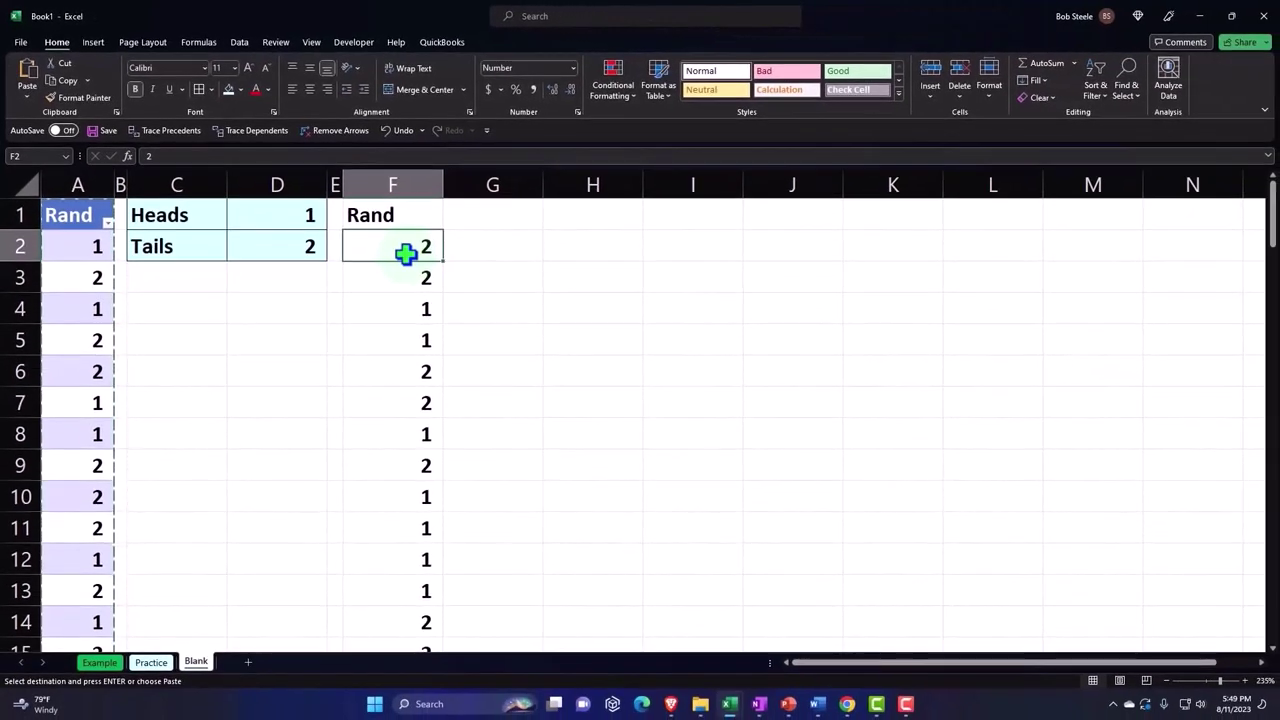
pyautogui.press('Down')
pyautogui.press('Down')
pyautogui.press('Down')
pyautogui.press('Down')
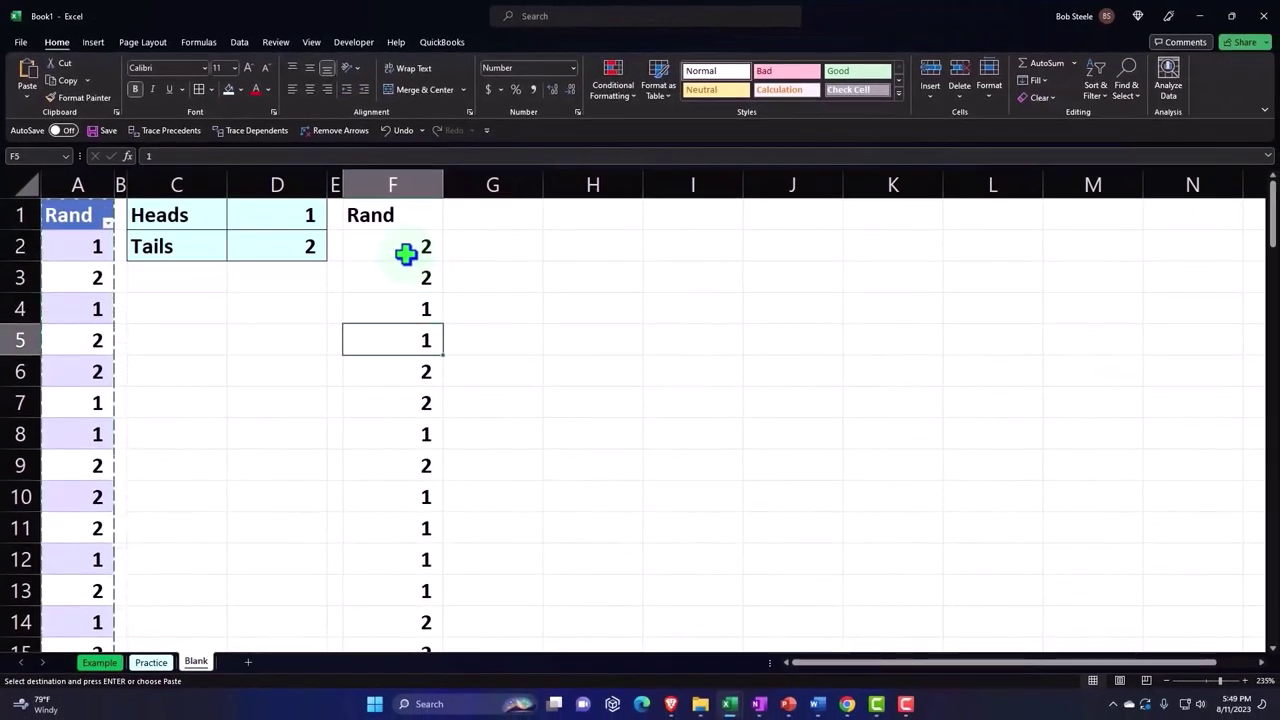
pyautogui.press('Right')
pyautogui.press('Up')
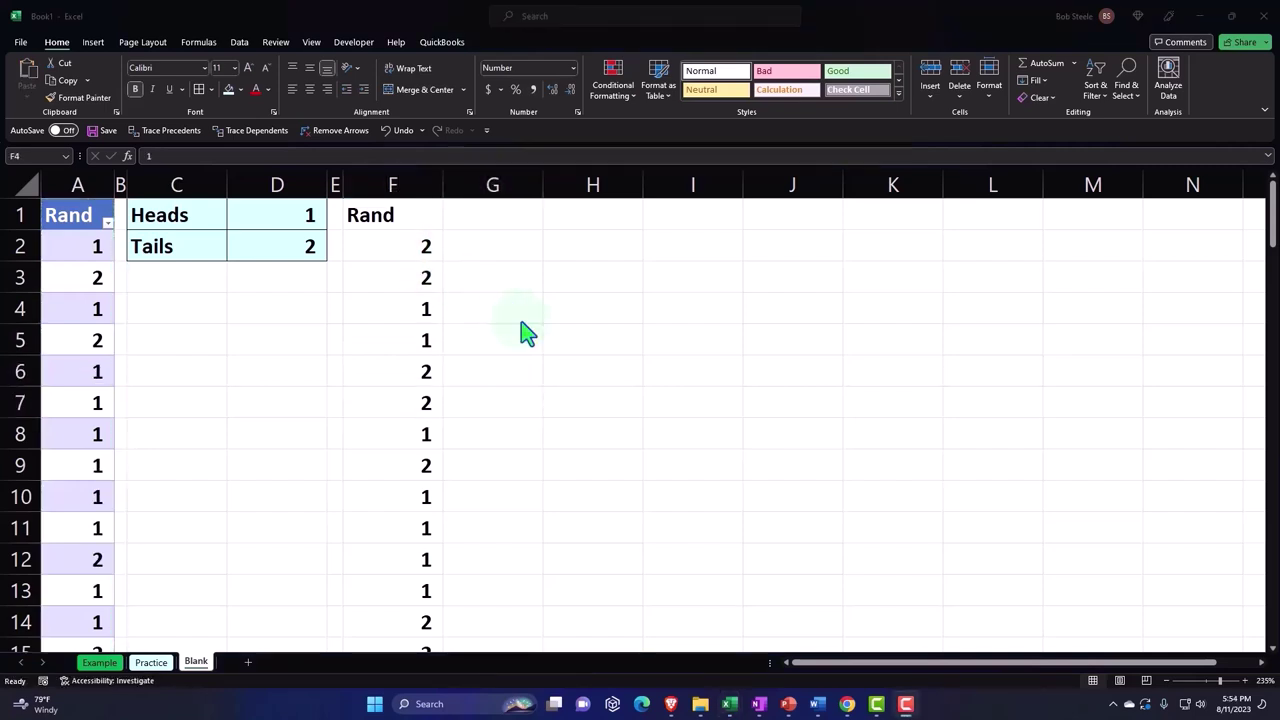
# - Review value F2 against the Heads and Tails key in C1:D2 and begin an IF formula in cell G2
pyautogui.click(493, 241)
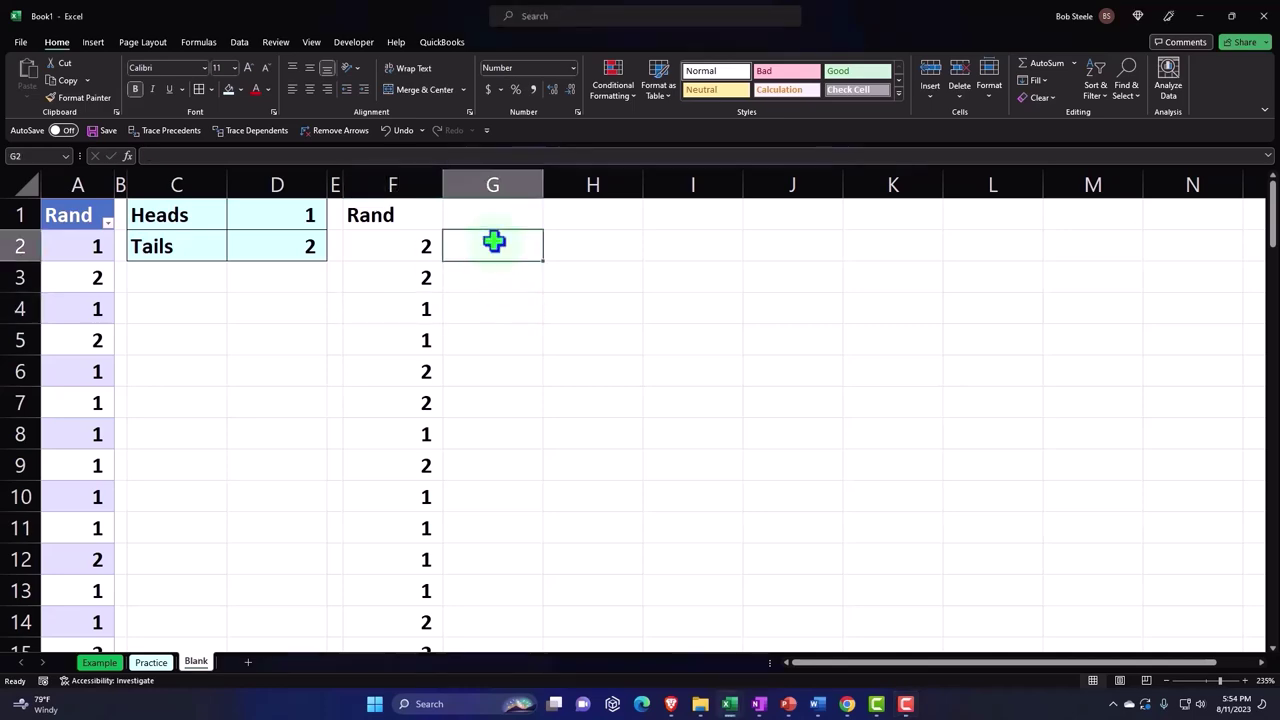
pyautogui.click(421, 242)
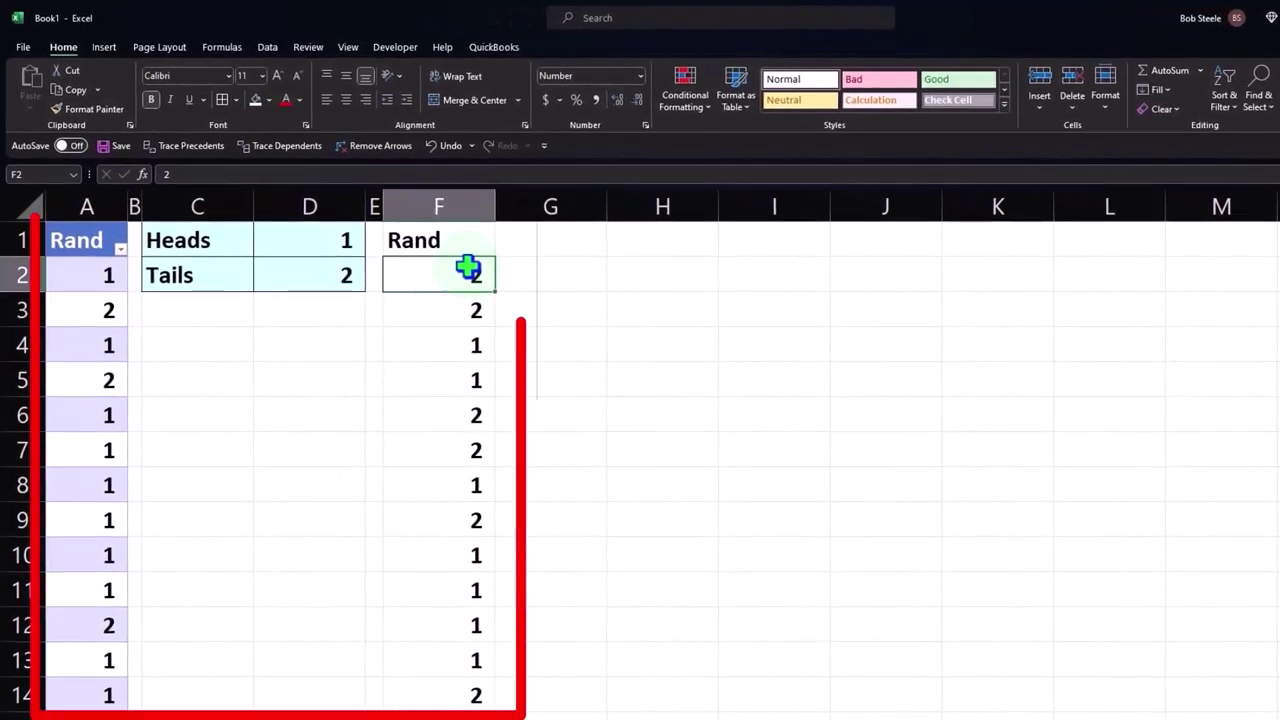
pyautogui.click(208, 268)
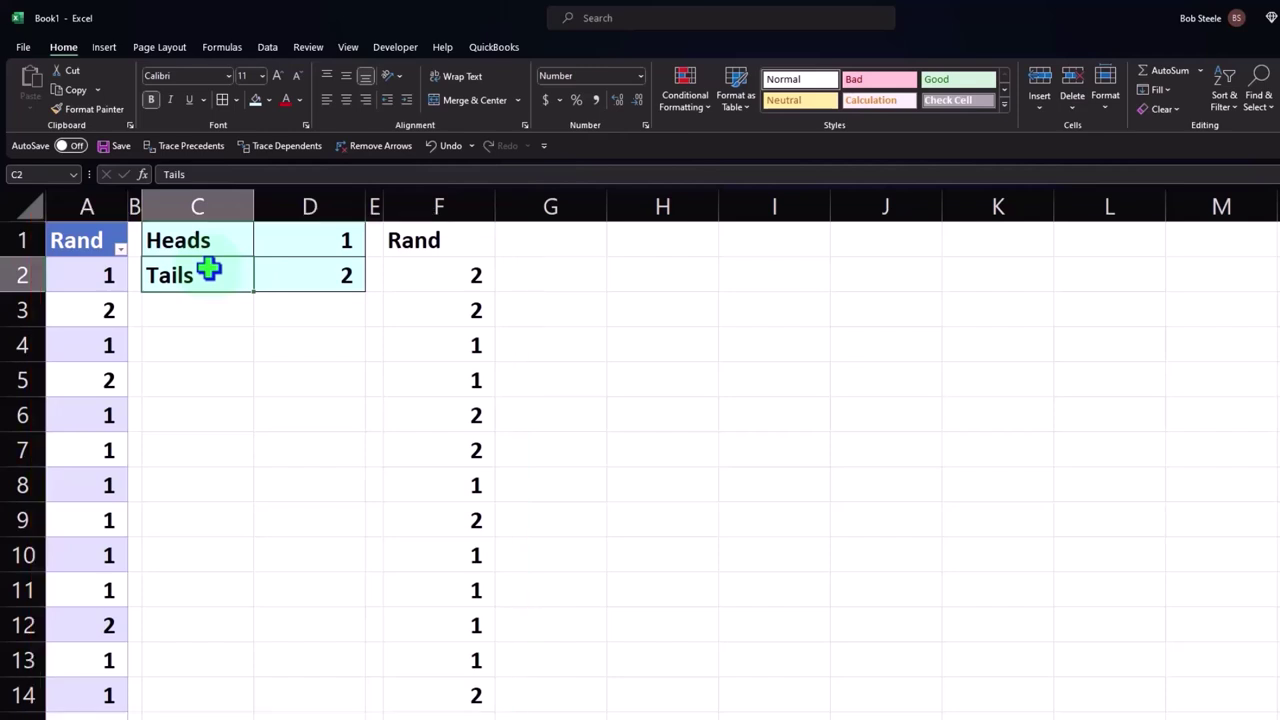
pyautogui.click(295, 233)
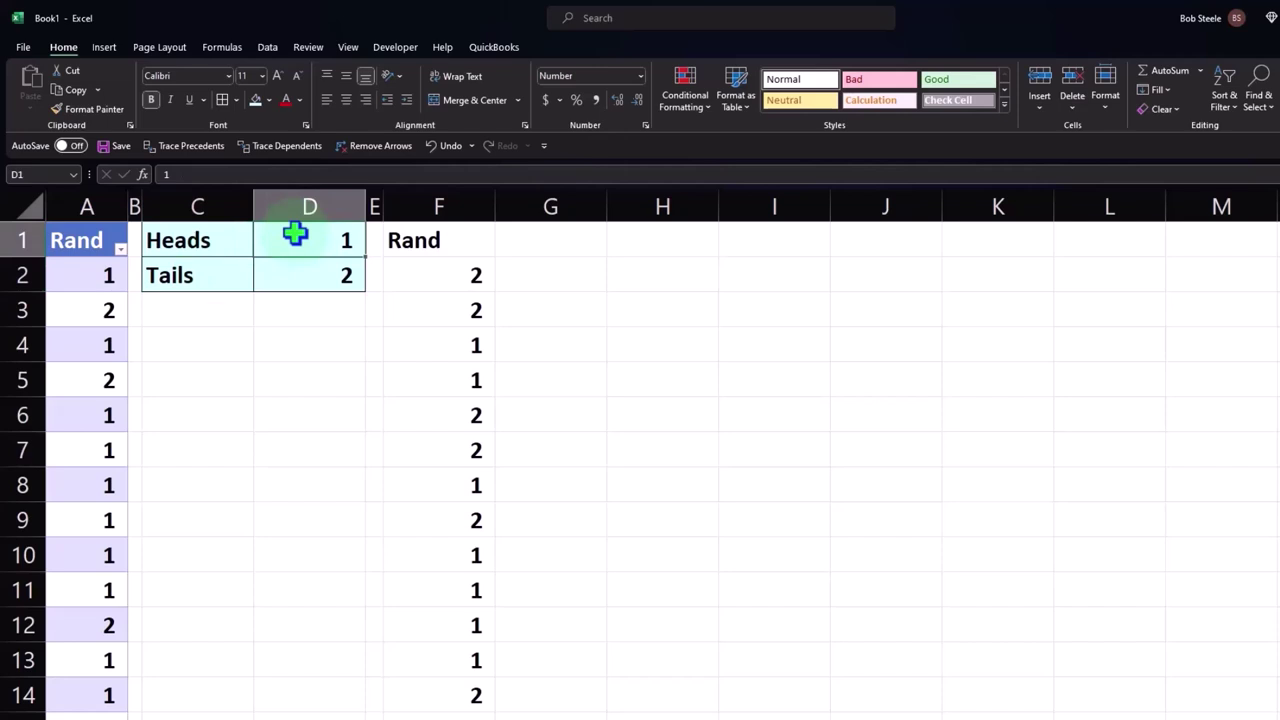
pyautogui.click(557, 268)
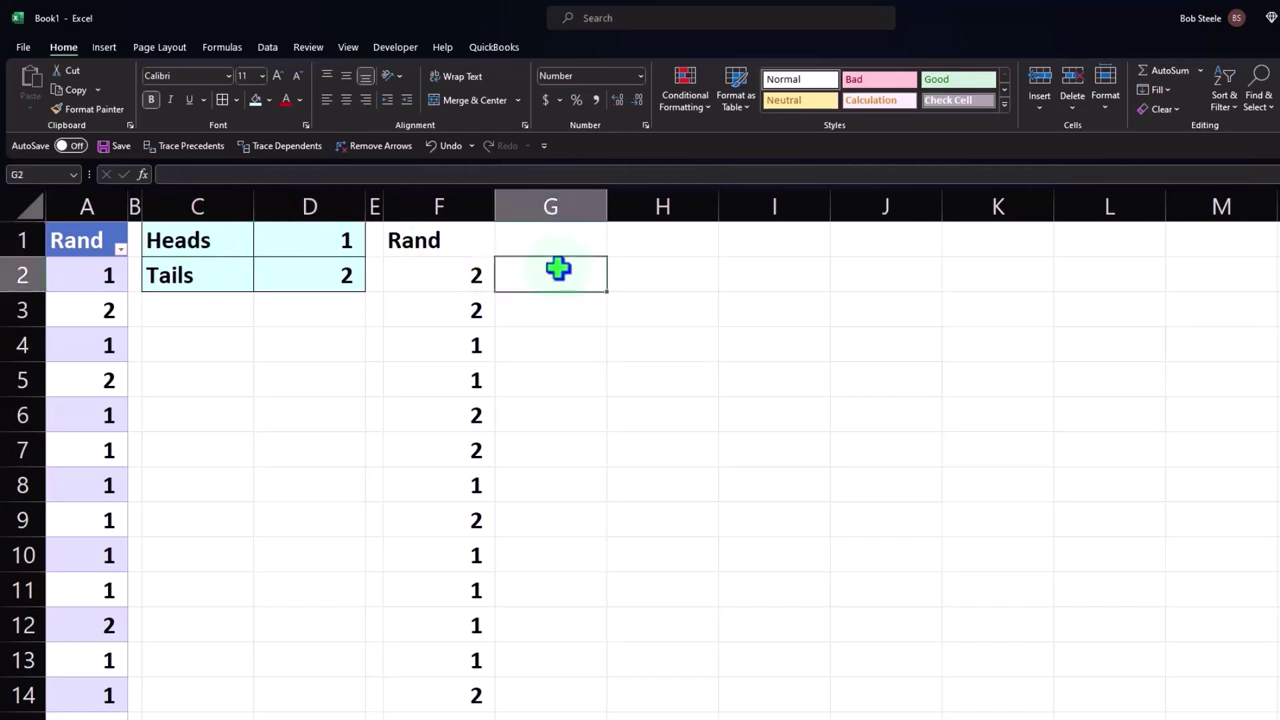
pyautogui.write('=if')
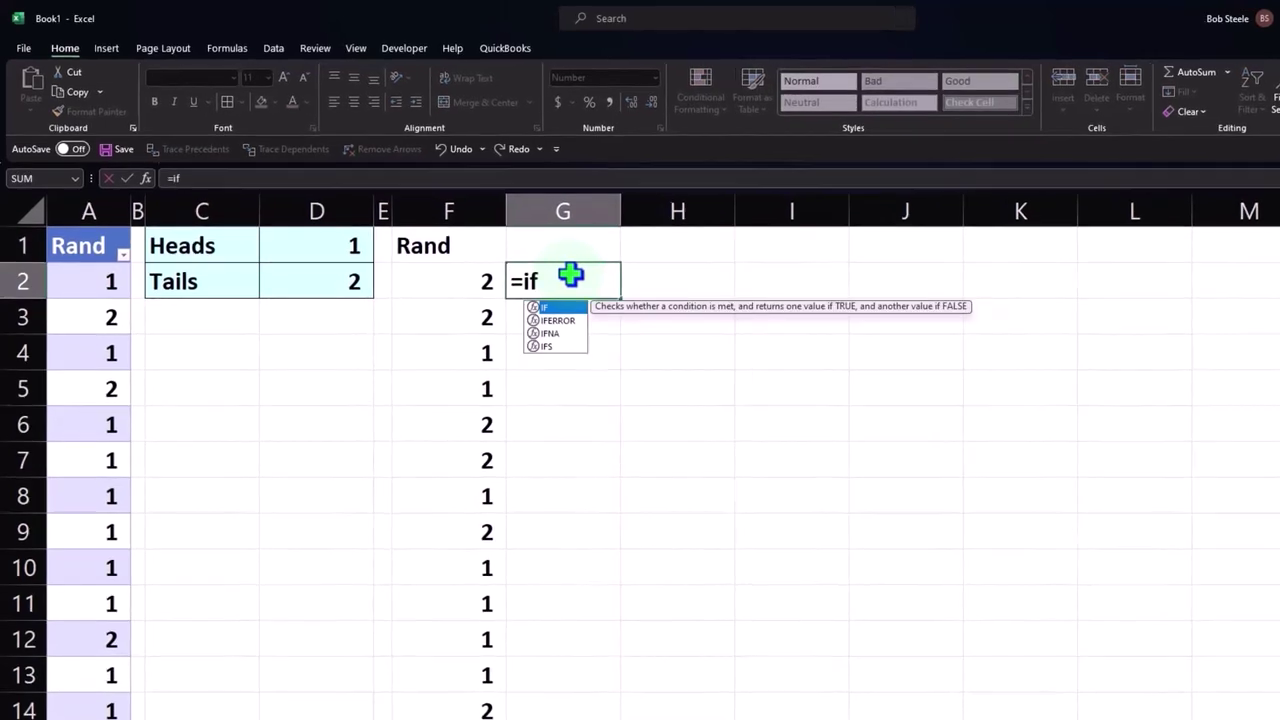